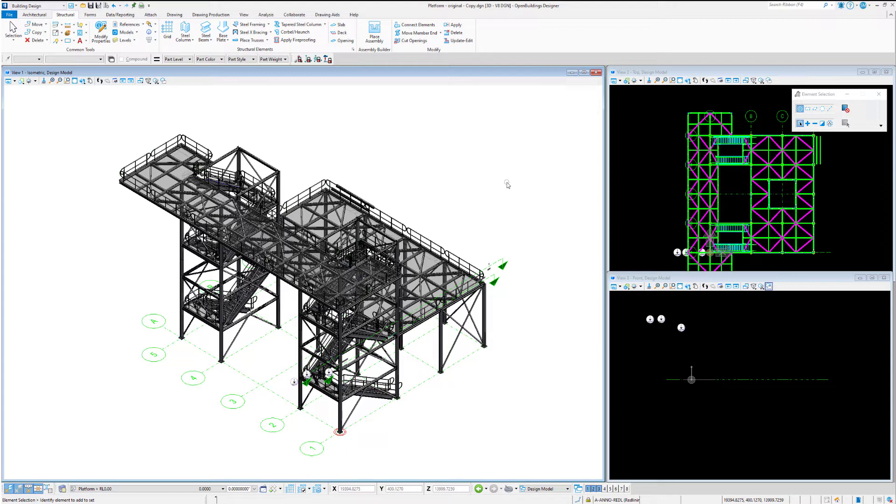
Set up a Concrete Column placement as a Spread Footing, placed by length 300.
left_click(189, 40)
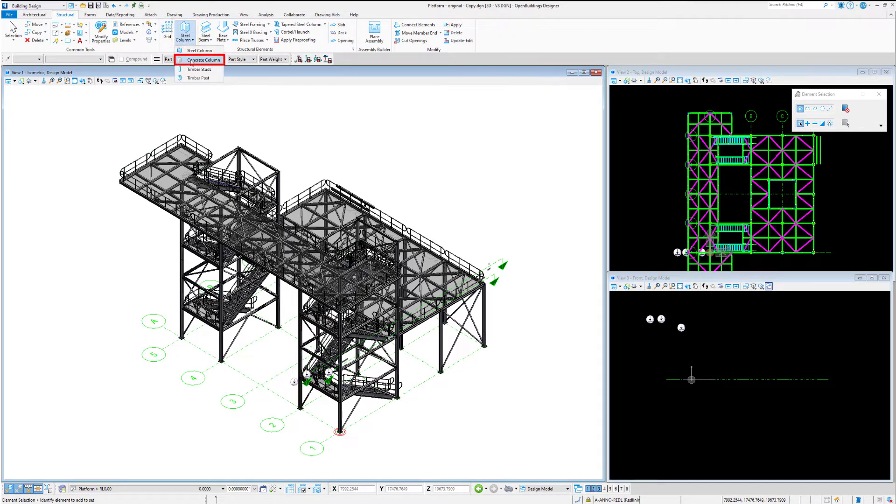
left_click(201, 60)
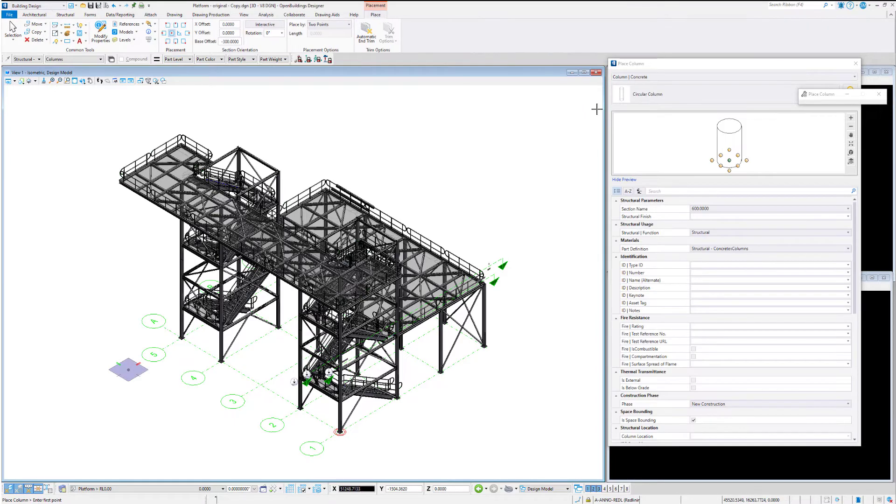
left_click_drag(660, 60, 674, 211)
left_click(653, 229)
left_click(651, 297)
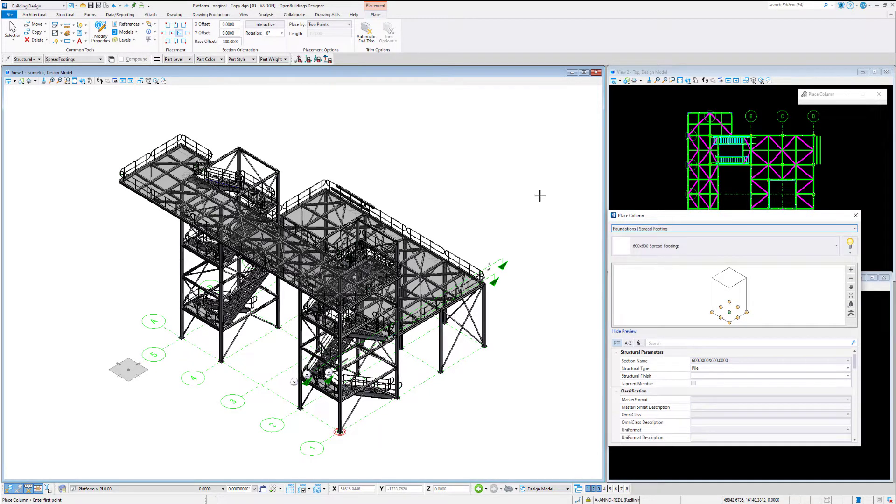
left_click(327, 24)
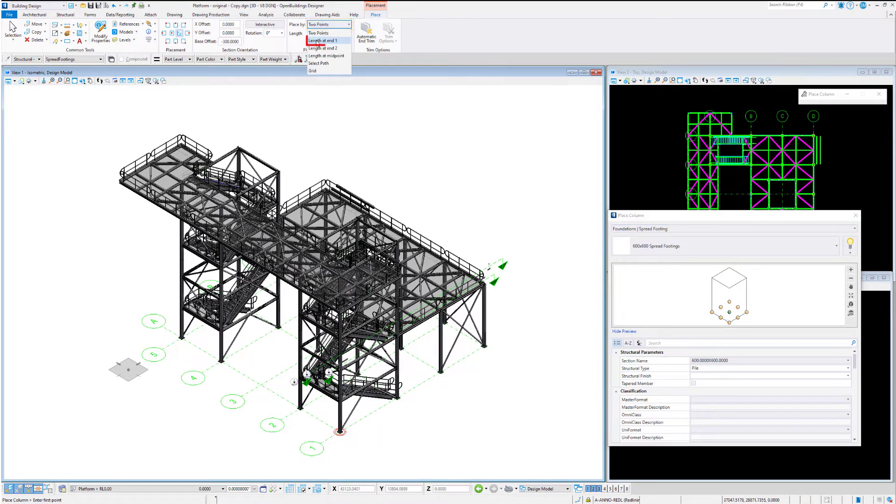
left_click(318, 41)
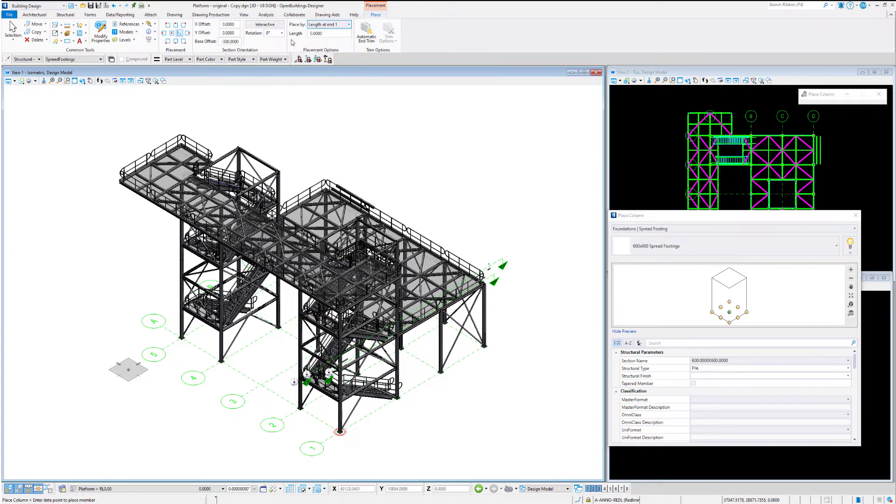
double_click(324, 34)
type("3")
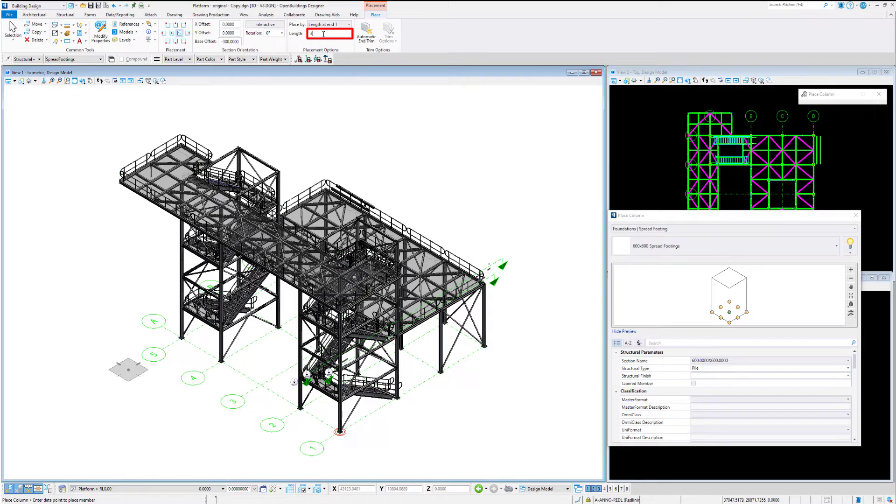
key("Return")
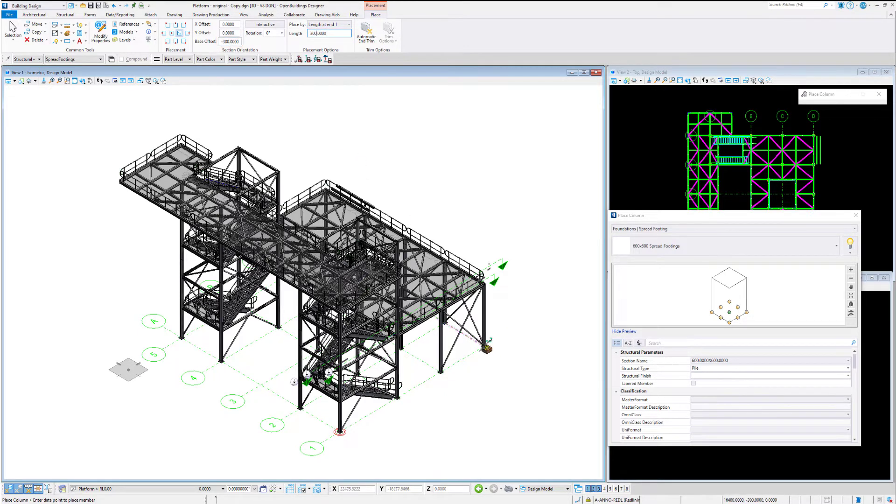
Place spread footings under the two platform column bases.
scroll(486, 347, "up", 4)
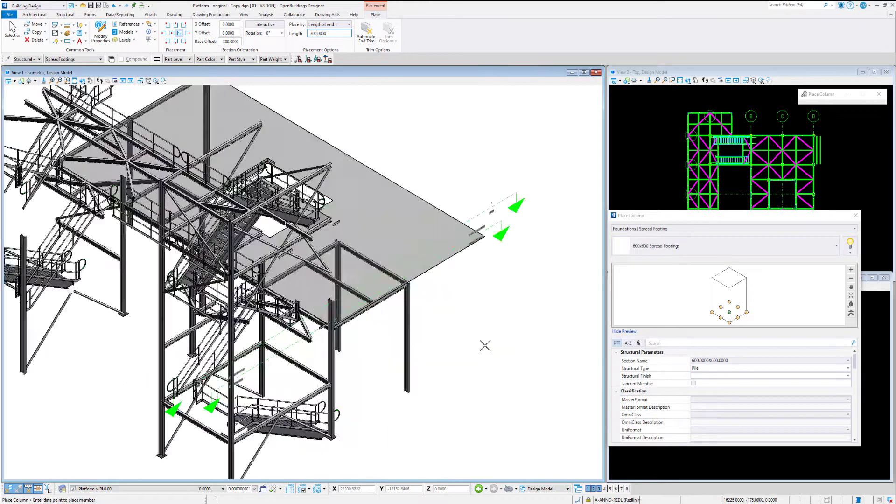
scroll(486, 348, "down", 5)
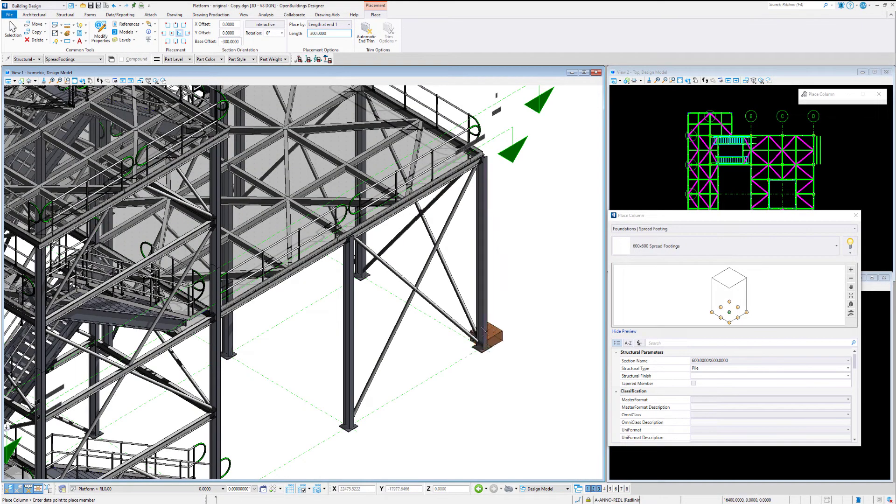
left_click(486, 334)
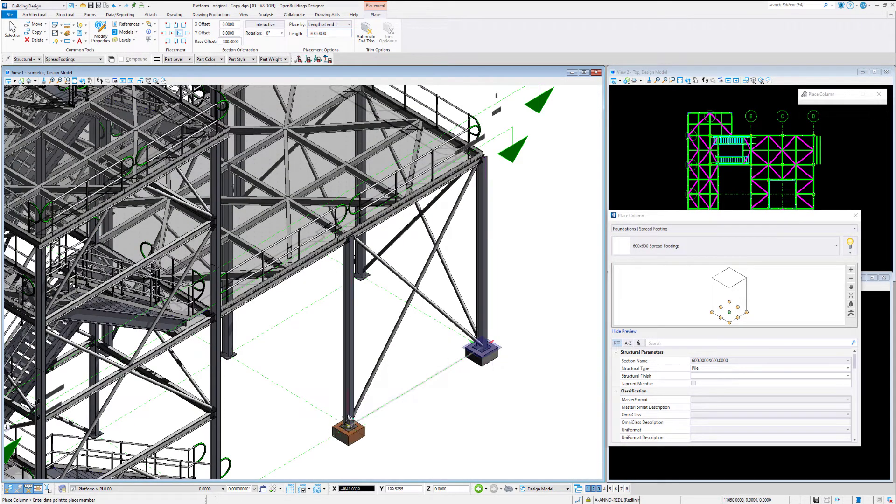
left_click(349, 418)
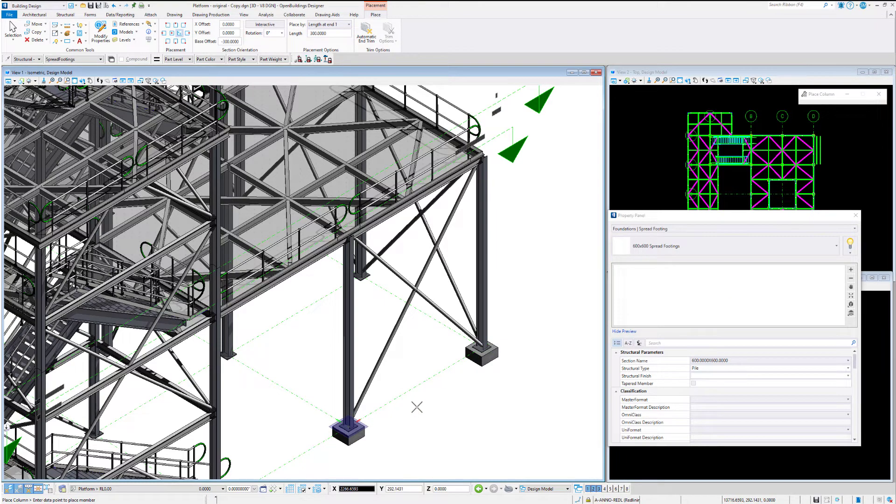
key("Escape")
scroll(417, 408, "down", 3)
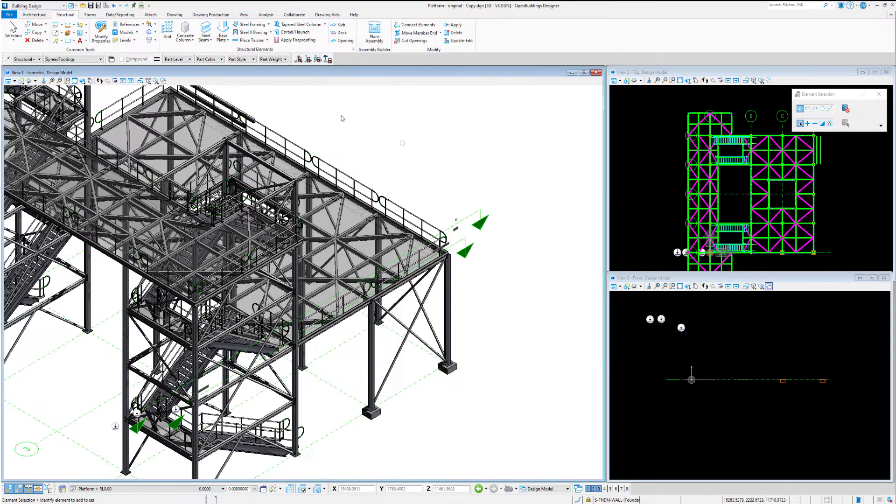
Open View 1's Level Display list from the Home Levels menu.
left_click(125, 40)
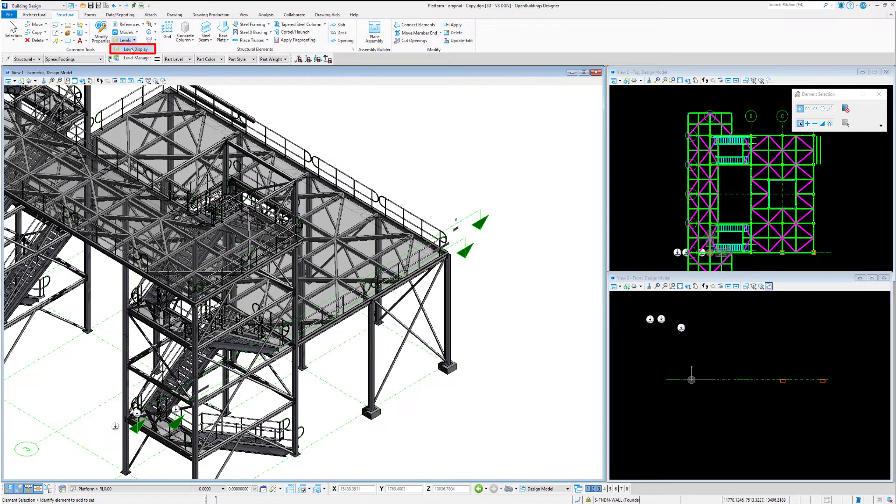
left_click(132, 49)
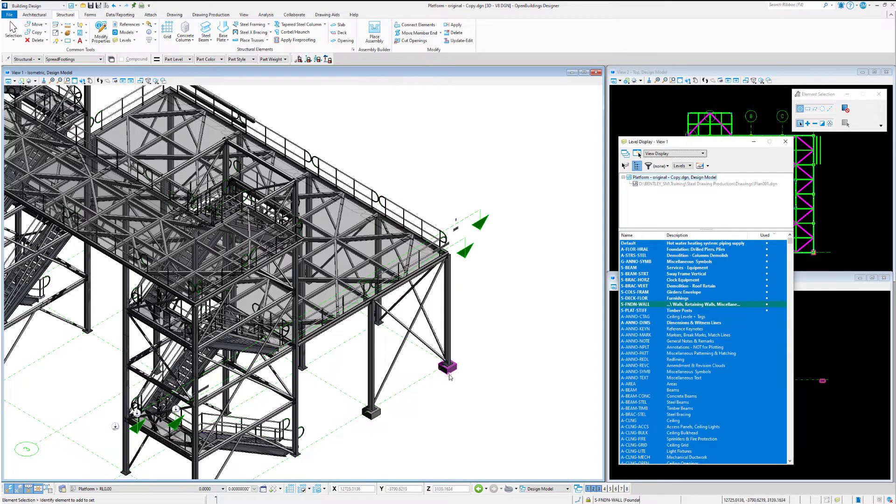
mouse_move(448, 376)
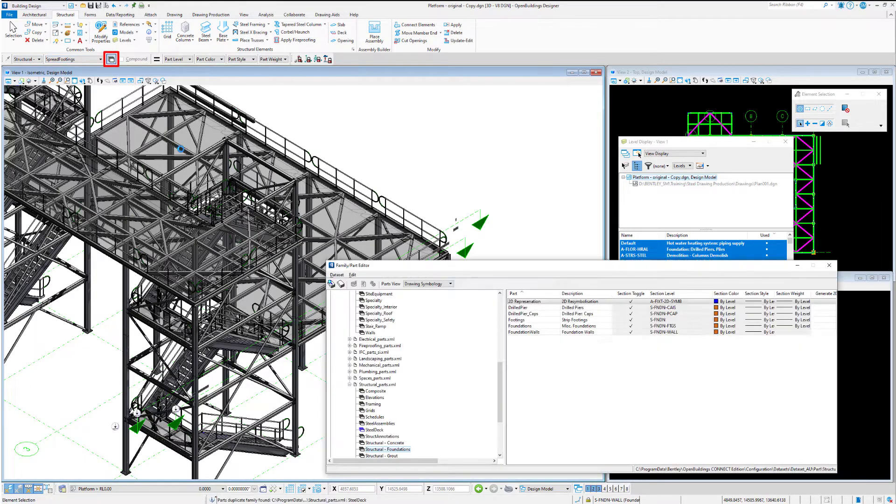
Switch the Family/Part Editor's Parts View to Definition and back to Drawing Symbology.
left_click(428, 284)
left_click(420, 291)
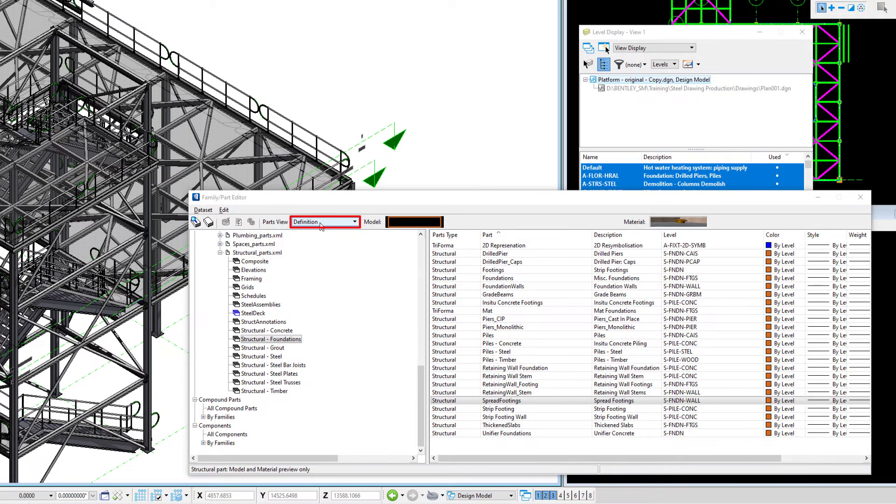
left_click(333, 229)
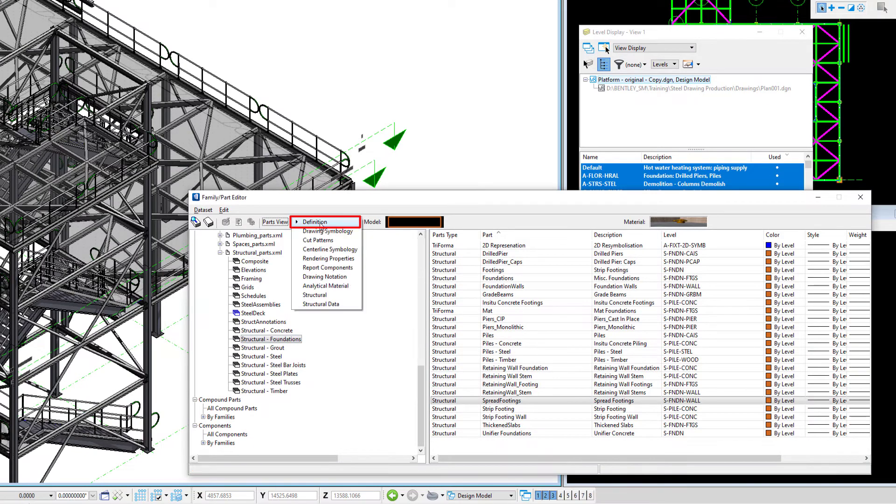
left_click(321, 232)
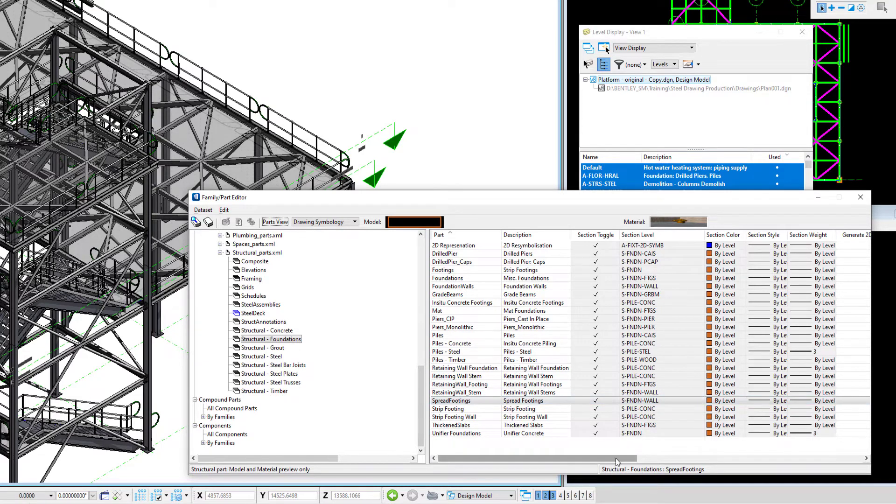
Scroll to the Section Level columns to check foundation levels, then minimize the editor.
left_click_drag(615, 458, 746, 458)
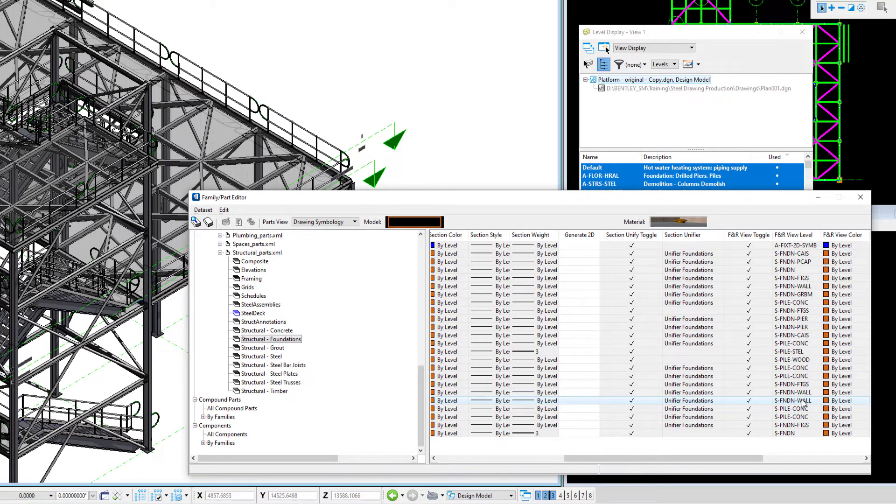
left_click_drag(712, 457, 589, 458)
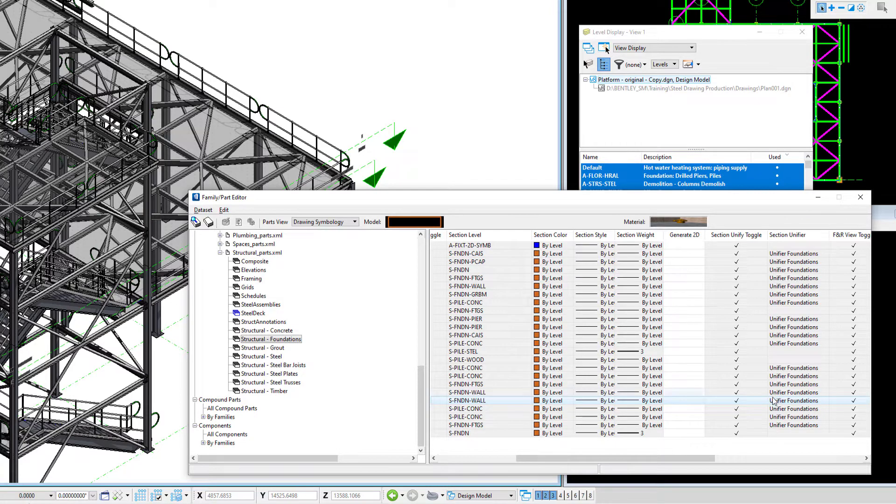
left_click_drag(699, 464, 602, 460)
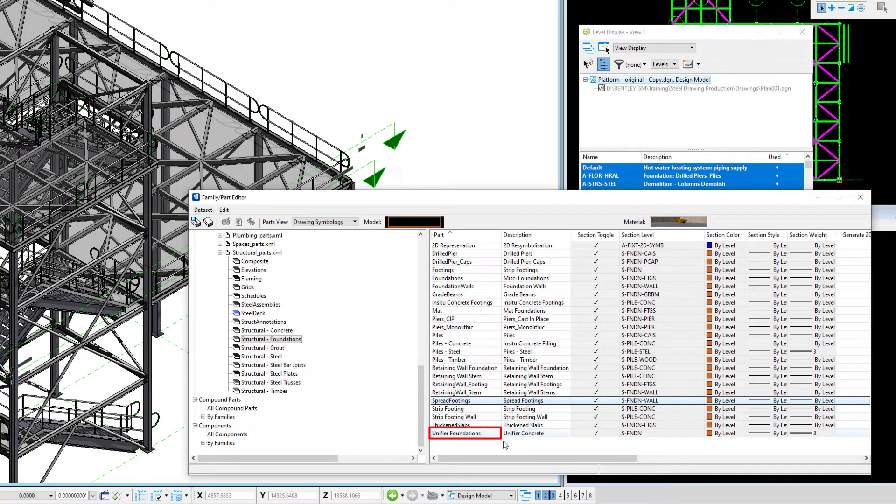
left_click_drag(546, 459, 573, 459)
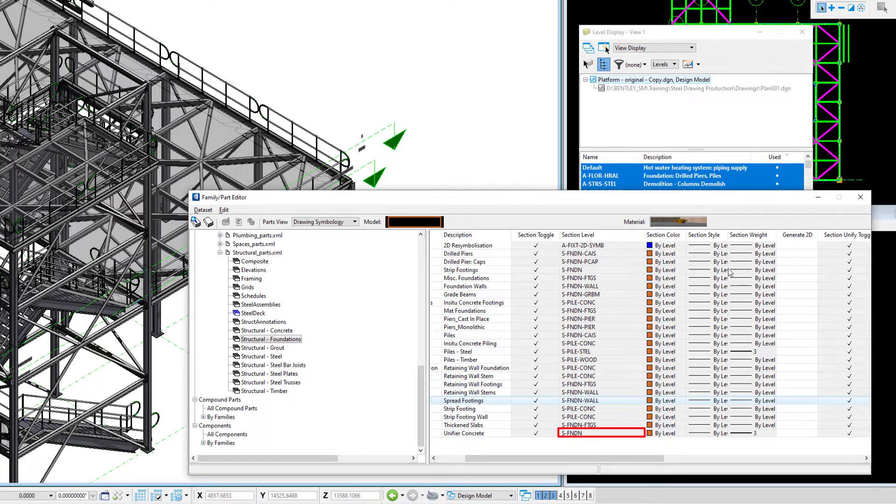
left_click(818, 197)
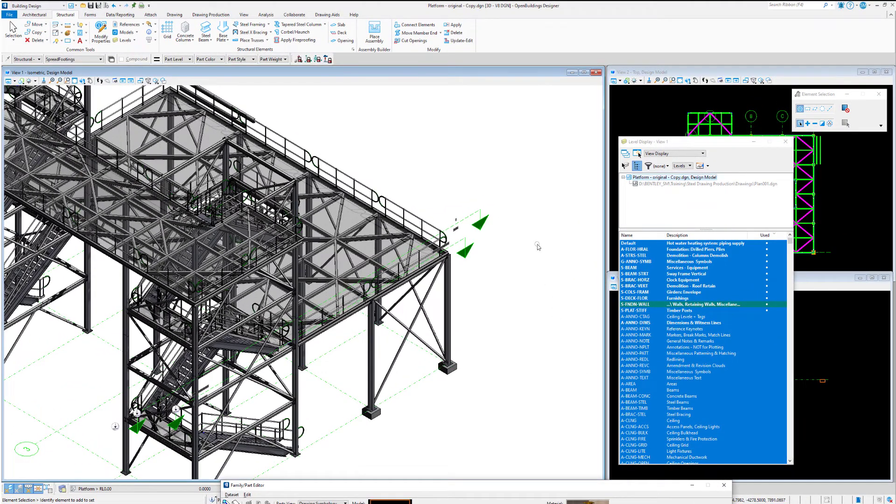
Switch View 1 to the 2D plan and toggle the S-FNDN-WALL level.
mouse_move(468, 236)
left_click(467, 231)
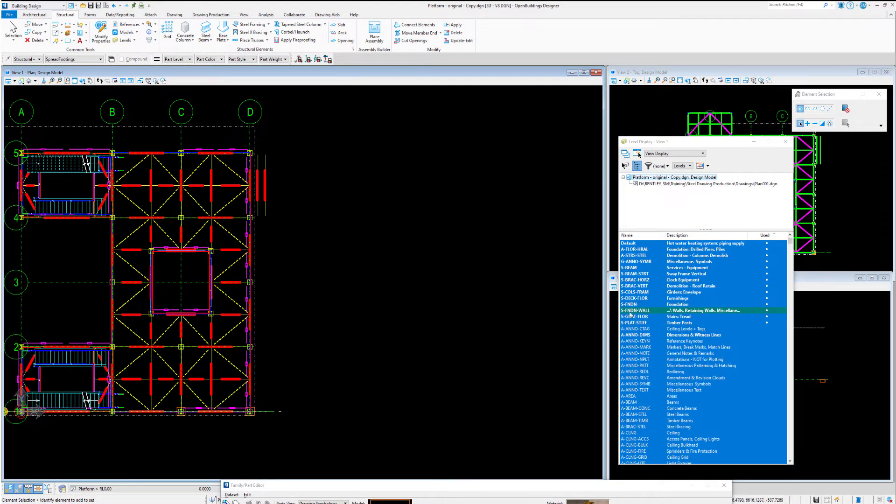
left_click(631, 309)
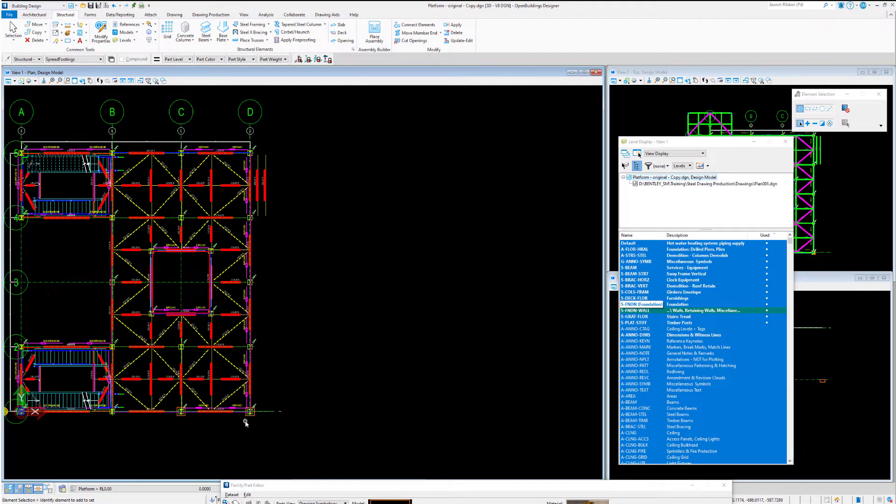
At the corner footing, turn S-FNDN off and back on, then clear View 1's clip volume.
scroll(246, 424, "up", 3)
scroll(245, 424, "up", 5)
middle_click_drag(246, 421, 290, 409)
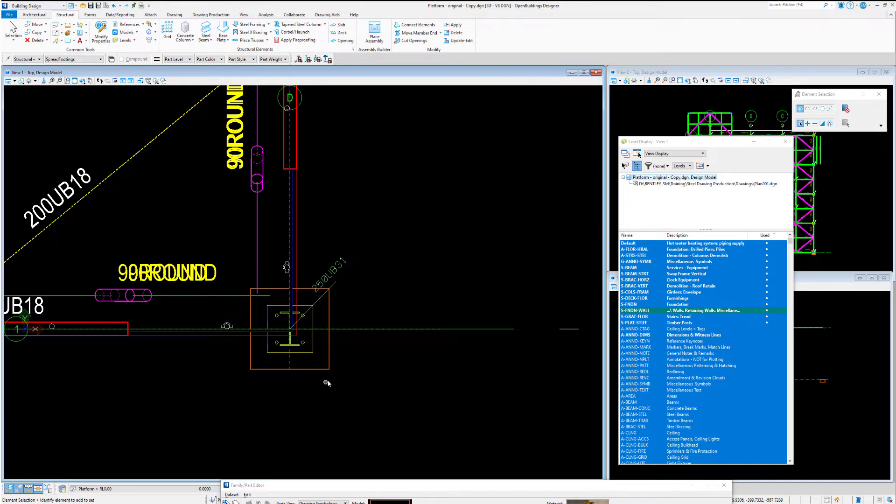
left_click(636, 304)
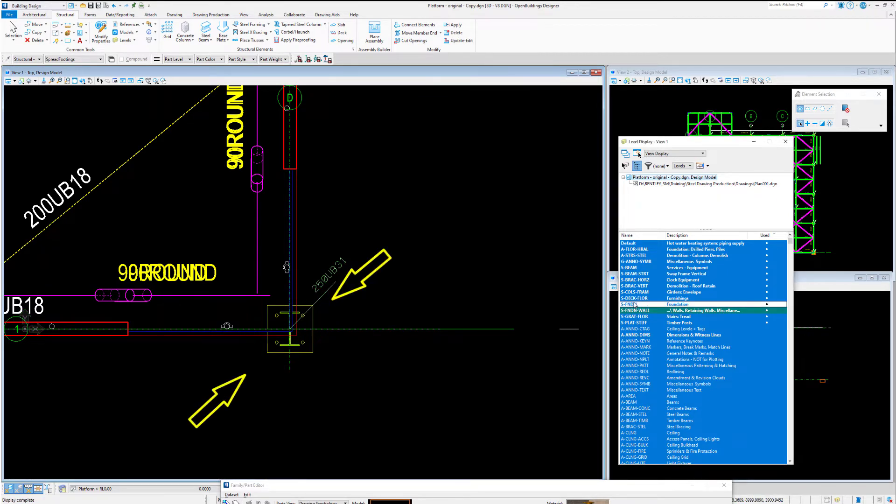
left_click(635, 303)
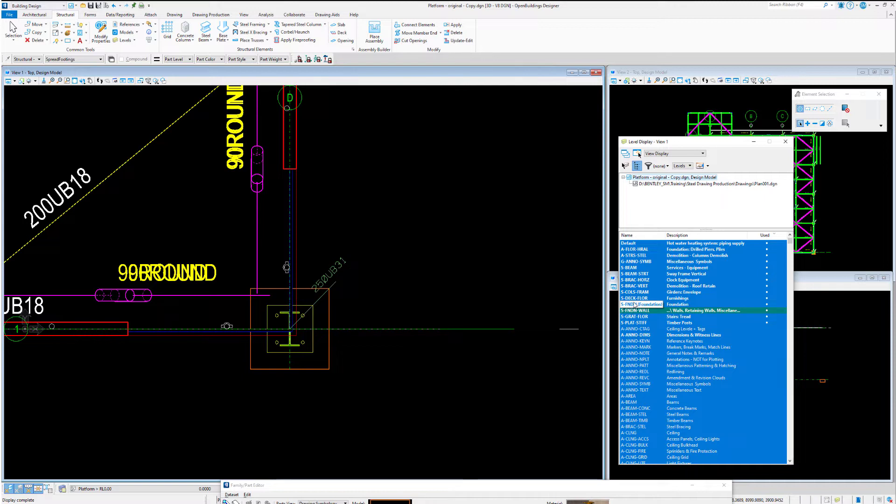
key("F2")
left_click(375, 254)
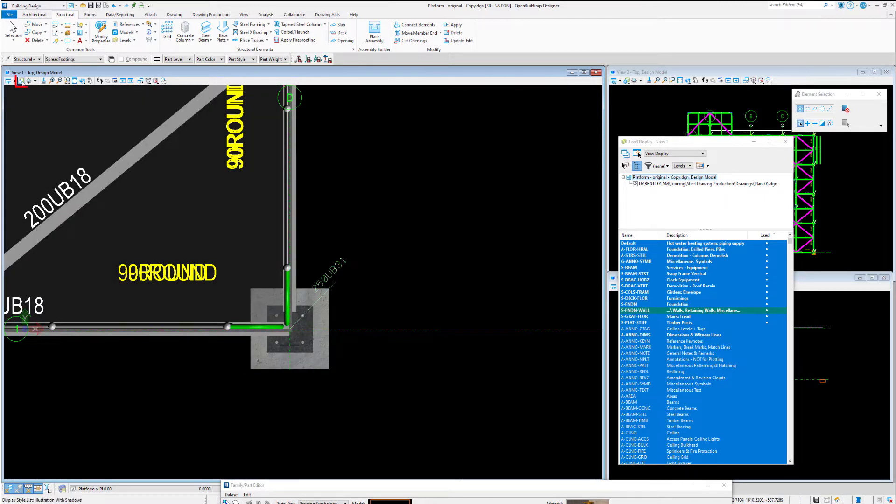
Apply the default Illustration style to View 1, zoom out and tilt into an oblique 3-D view.
left_click(21, 81)
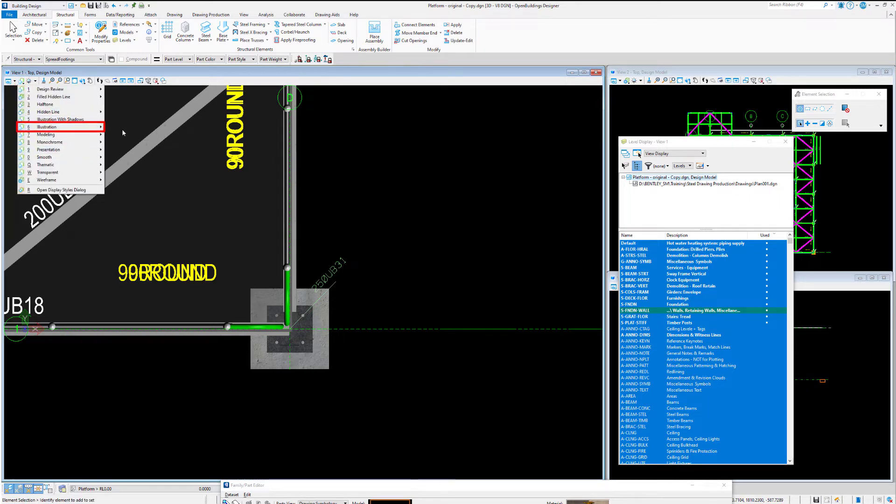
mouse_move(62, 128)
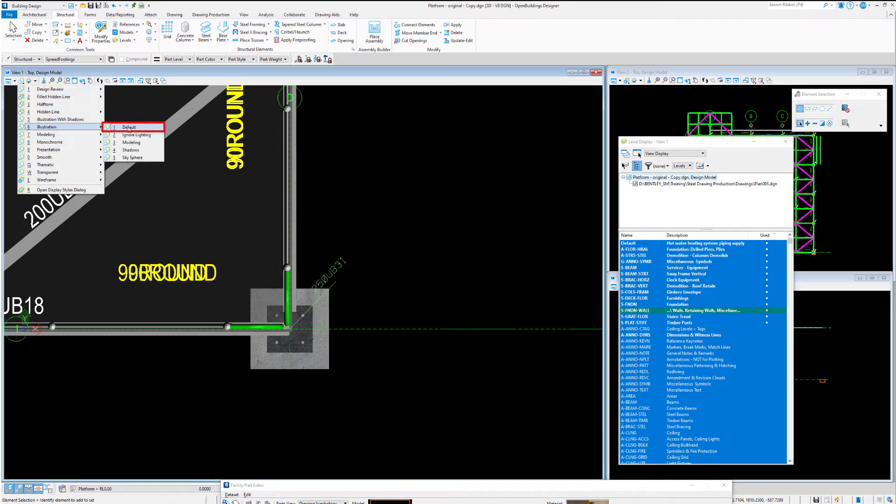
left_click(129, 128)
scroll(396, 284, "down", 5)
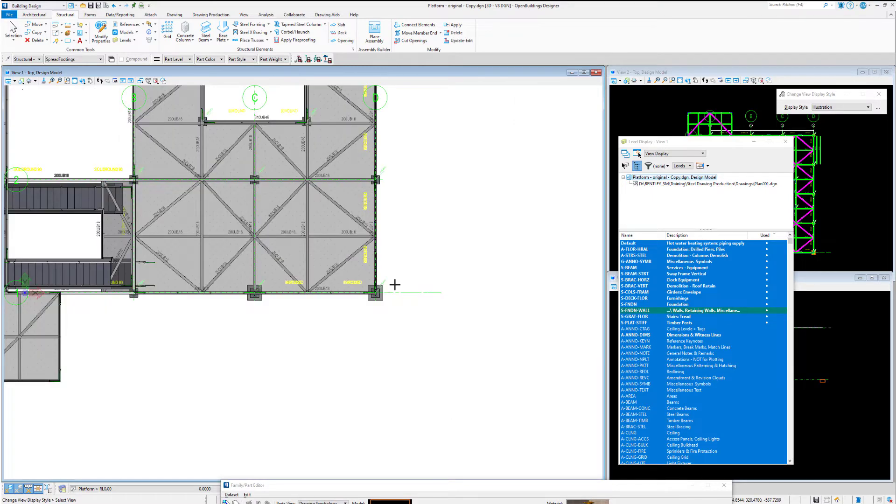
middle_click_drag(344, 345, 397, 208, "shift")
Turn off ACS plane snap and switch to the Modeling workflow.
left_click(318, 59)
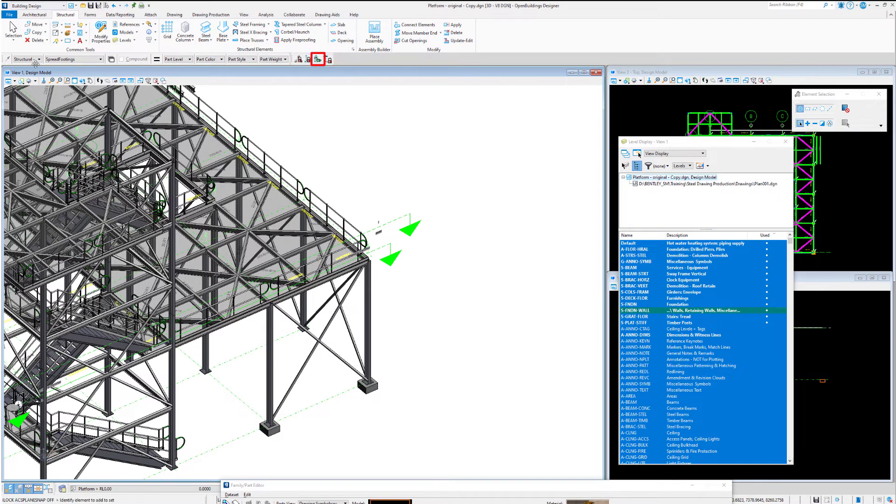
left_click(37, 6)
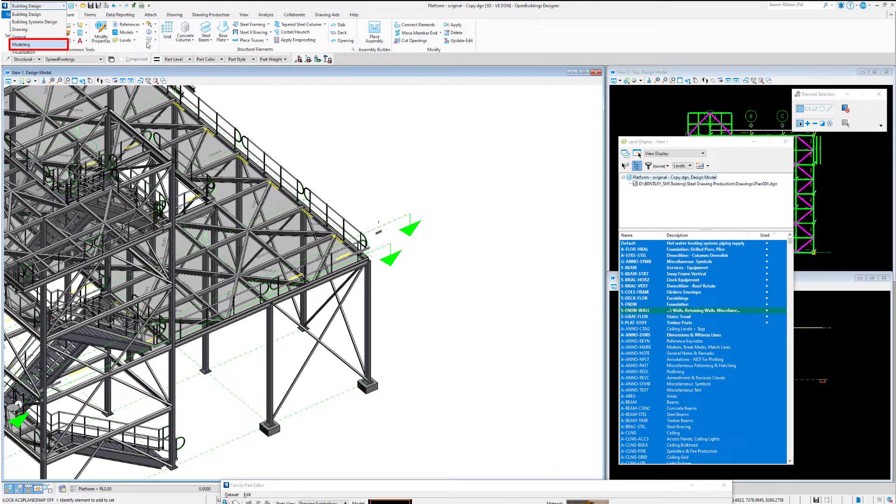
key("Return")
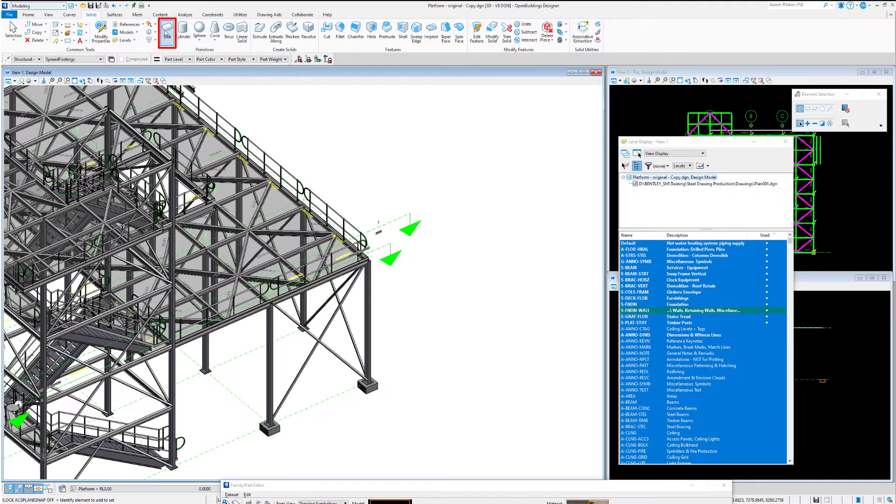
Draw a concrete block with the Slab solid tool beside the platform corner.
left_click(166, 32)
scroll(385, 252, "up", 2)
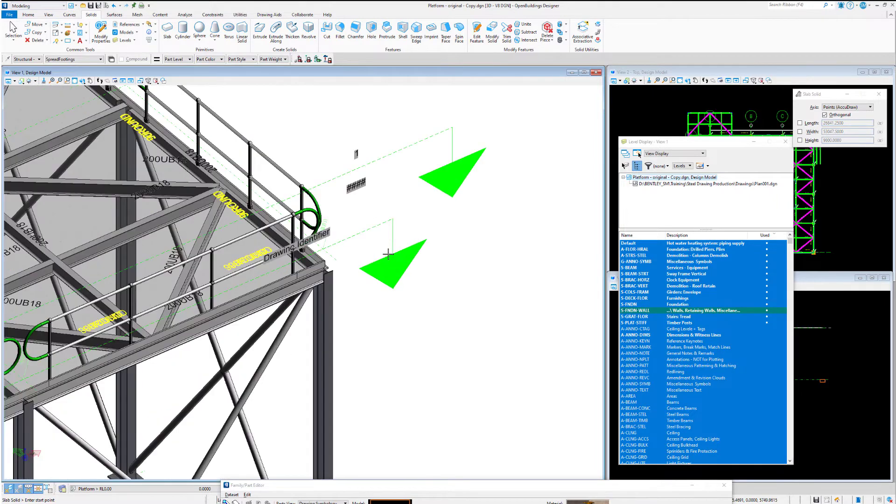
left_click(392, 220)
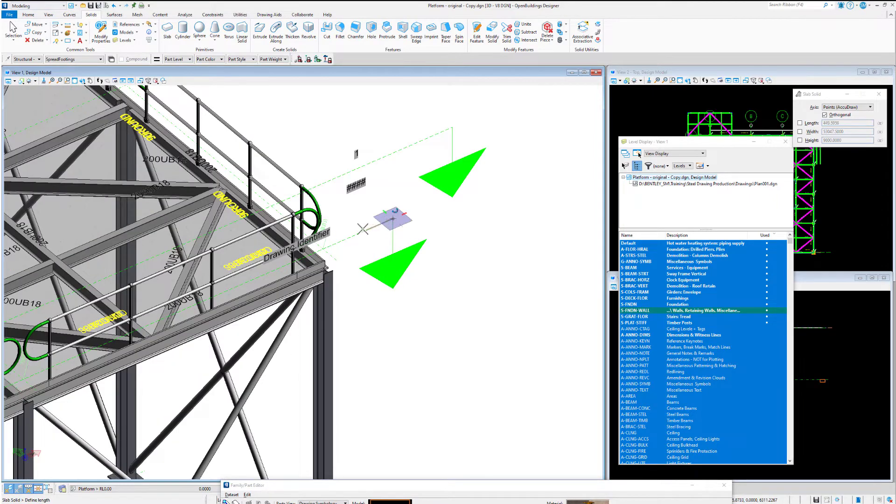
left_click(341, 241)
left_click(385, 276)
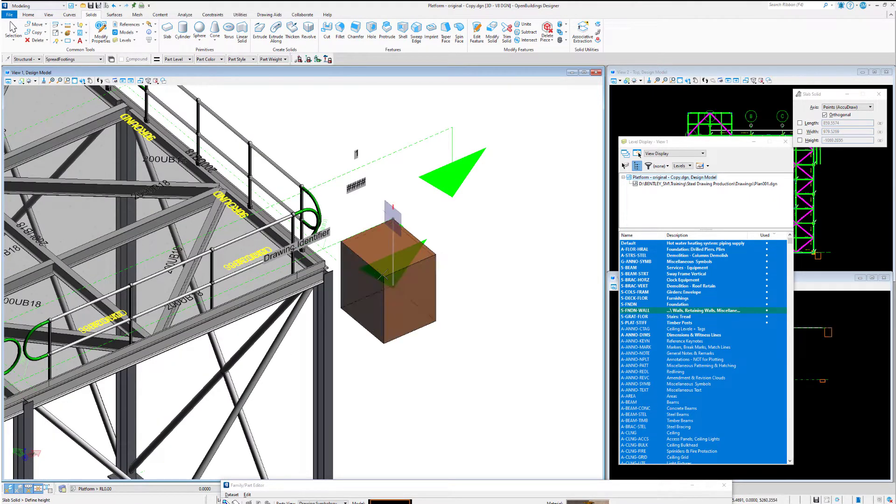
left_click(384, 161)
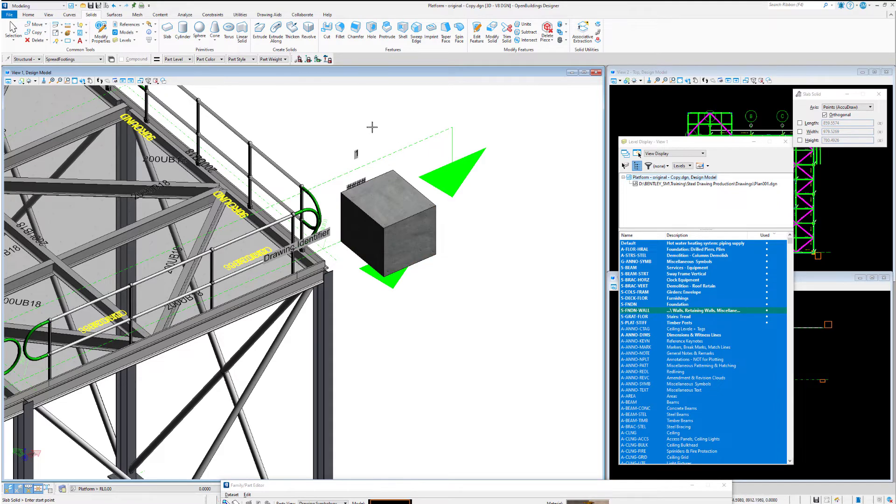
Move the concrete block lower beneath the frame corner.
right_click(377, 129)
left_click(387, 148)
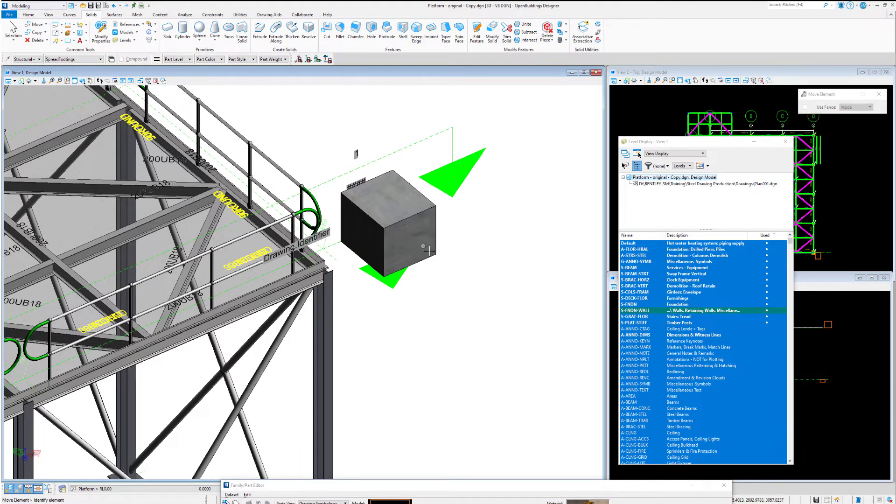
left_click(429, 251)
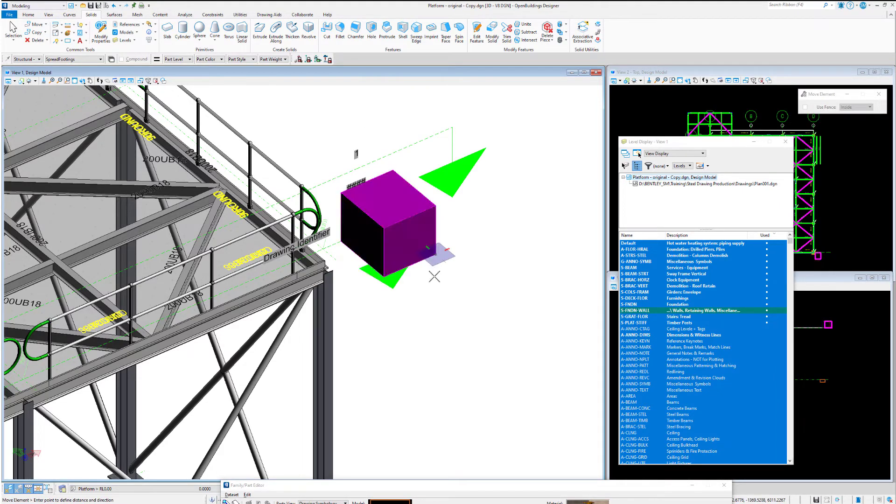
left_click(434, 279)
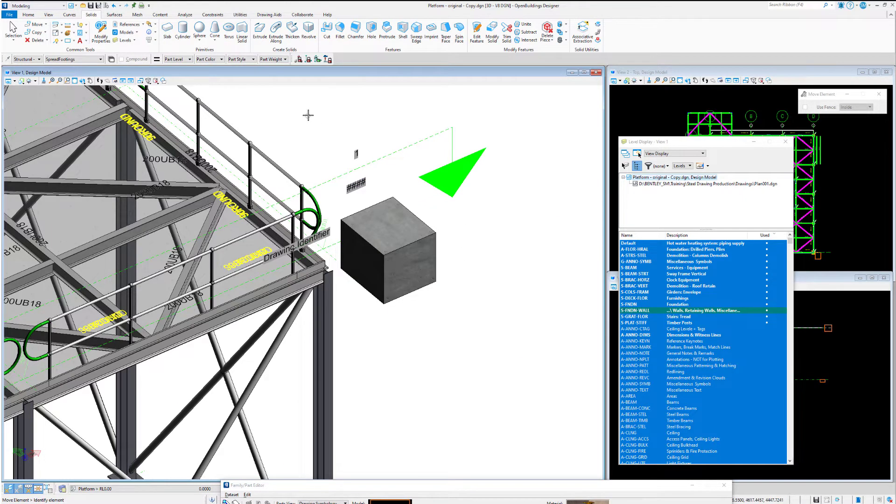
middle_click_drag(460, 192, 407, 243, "shift")
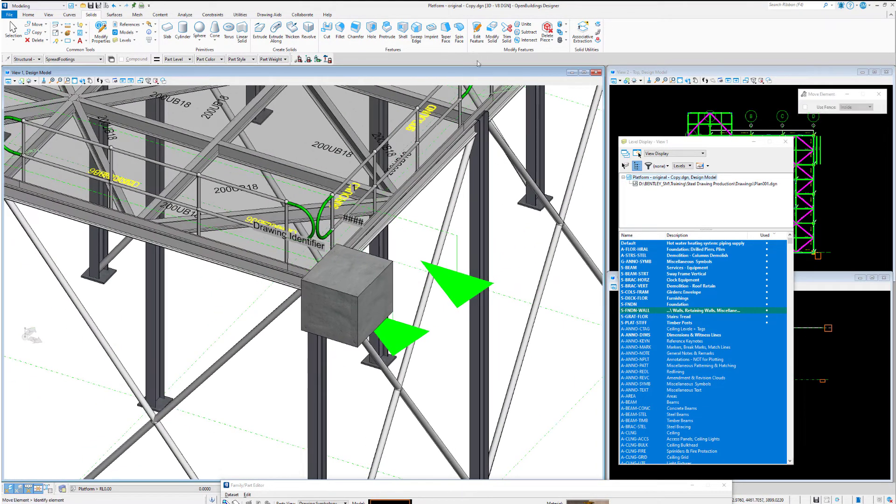
Use Modify Solid to shift one edge of the concrete block so a face slopes.
left_click(493, 34)
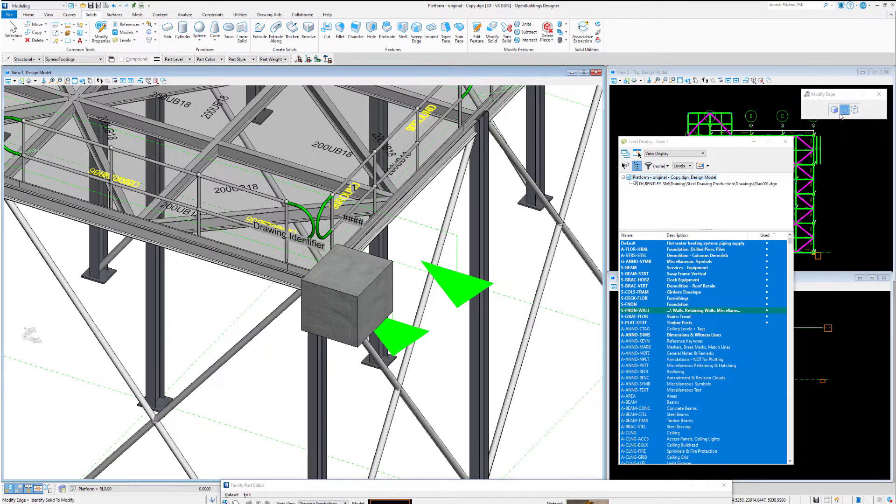
left_click(348, 299)
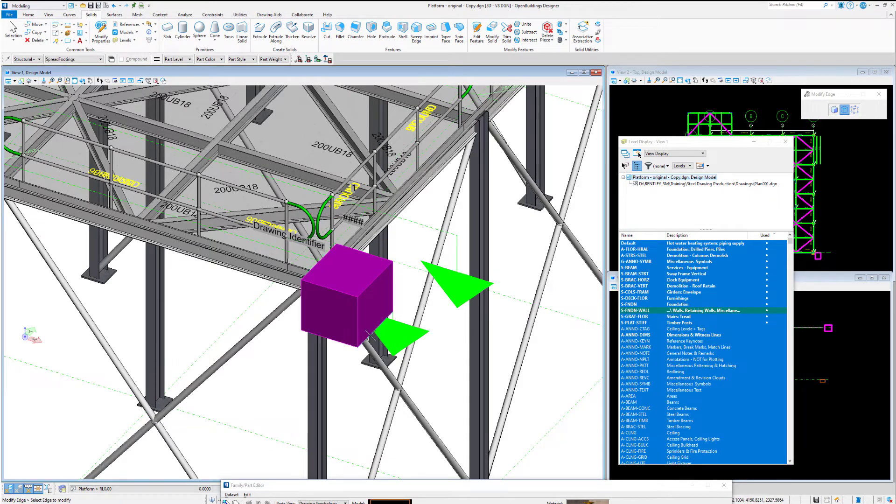
left_click(369, 336)
left_click(442, 337)
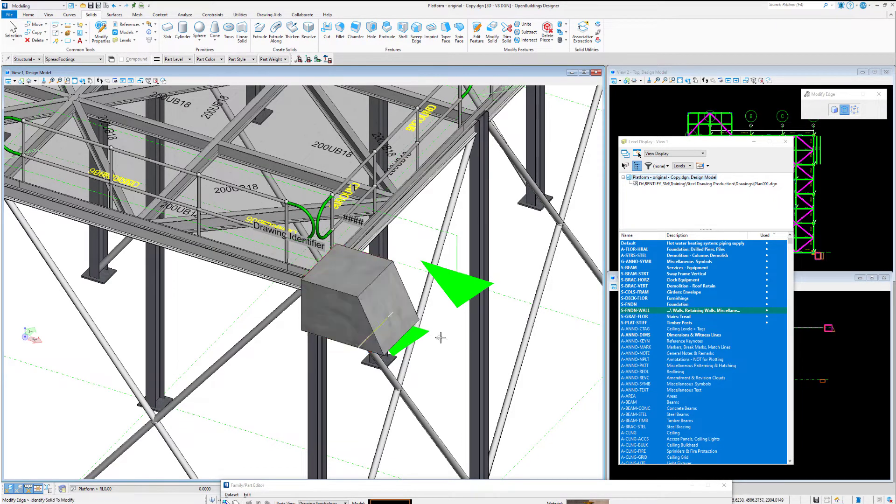
scroll(450, 345, "down", 3)
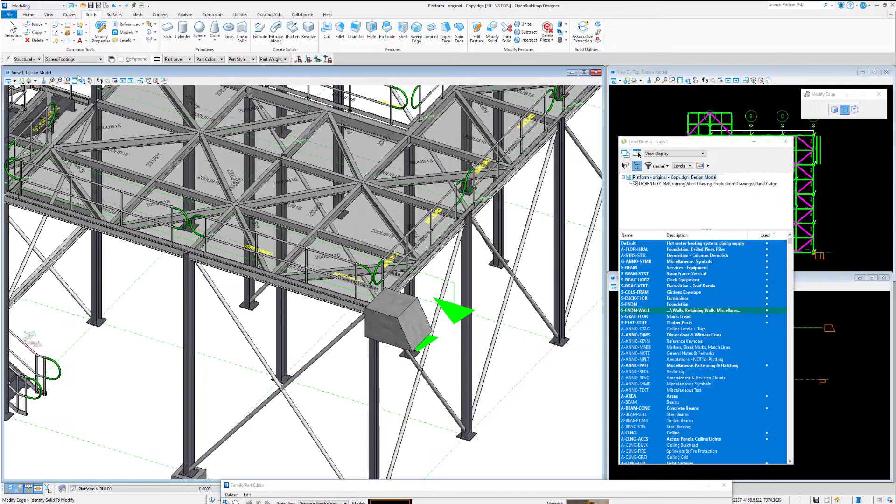
left_click(112, 60)
In Drawing Symbology, set Unifier Concrete's F&R View Level to S-FNDN-CAIS and close the editor.
left_click_drag(397, 485, 428, 198)
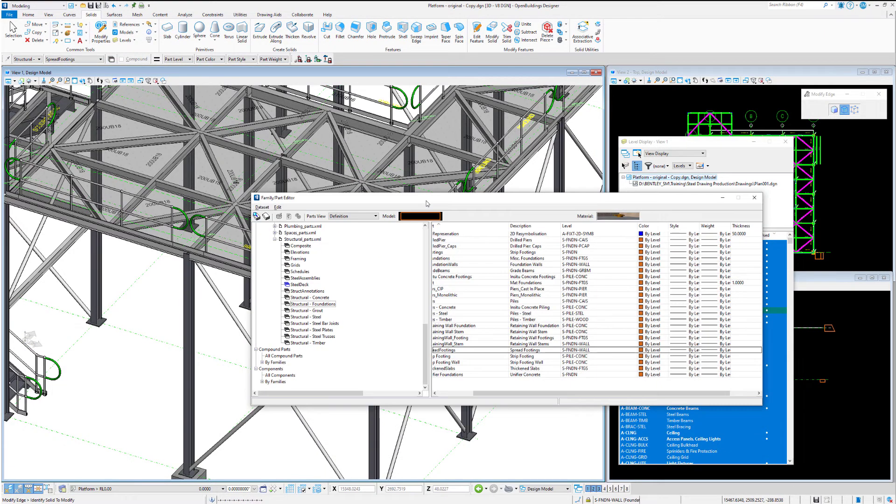
left_click(348, 216)
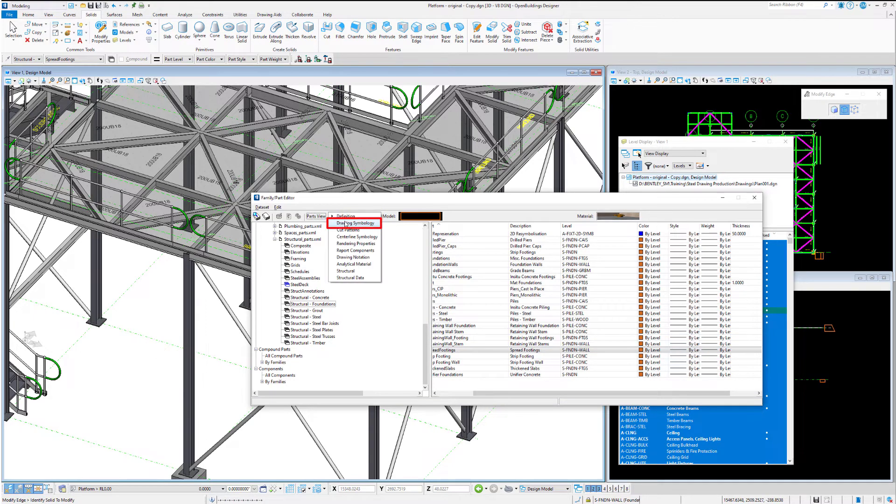
left_click(346, 223)
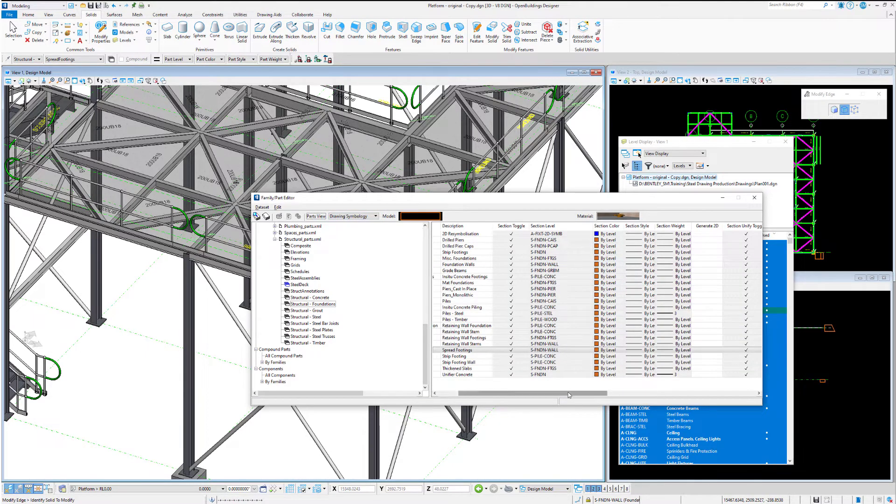
left_click_drag(568, 395, 672, 397)
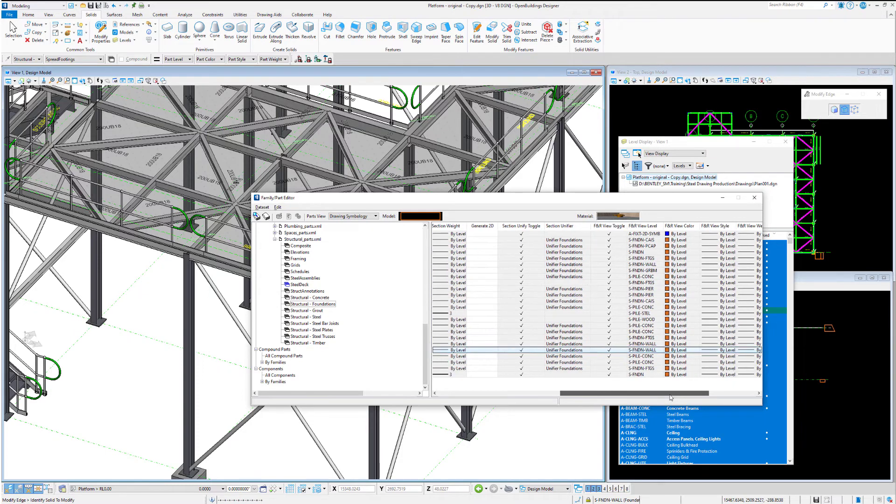
left_click(642, 376)
left_click(641, 375)
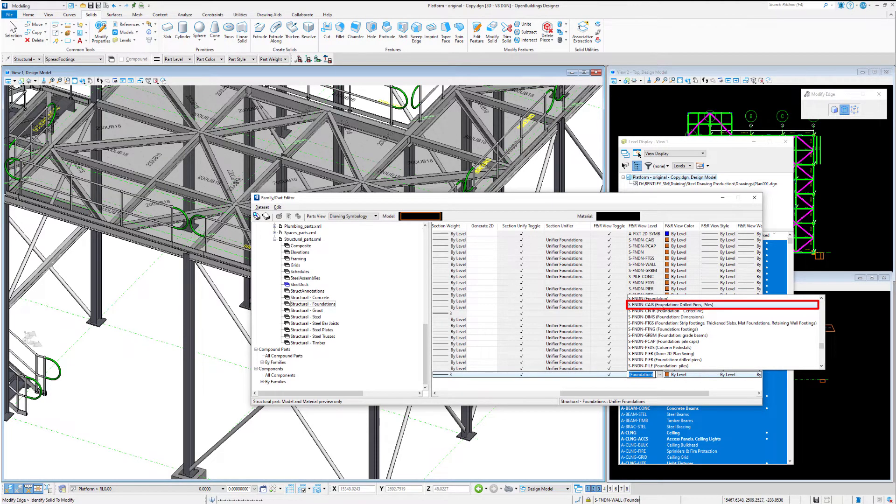
left_click(661, 305)
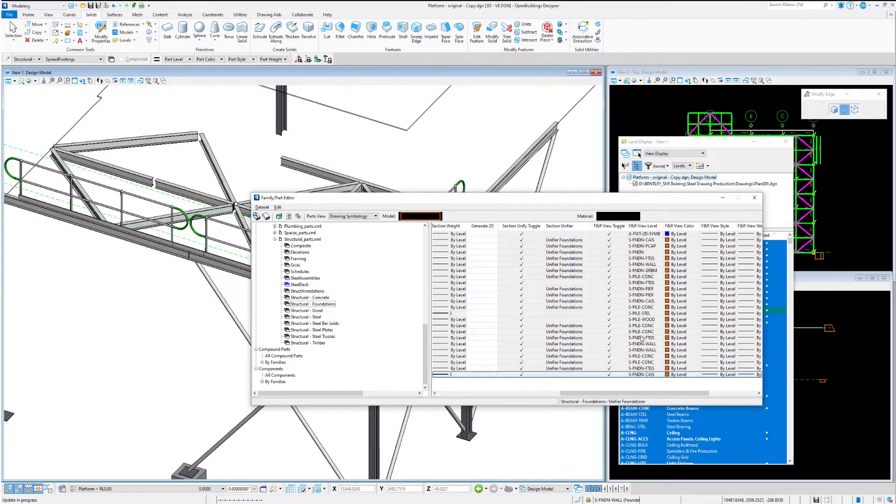
left_click(756, 200)
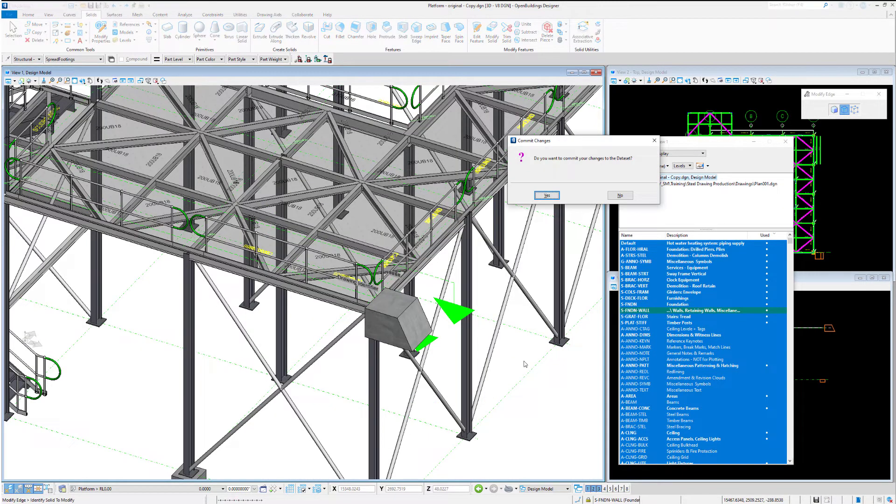
Commit the dataset changes and open the plan view from the green callout marker.
left_click(545, 196)
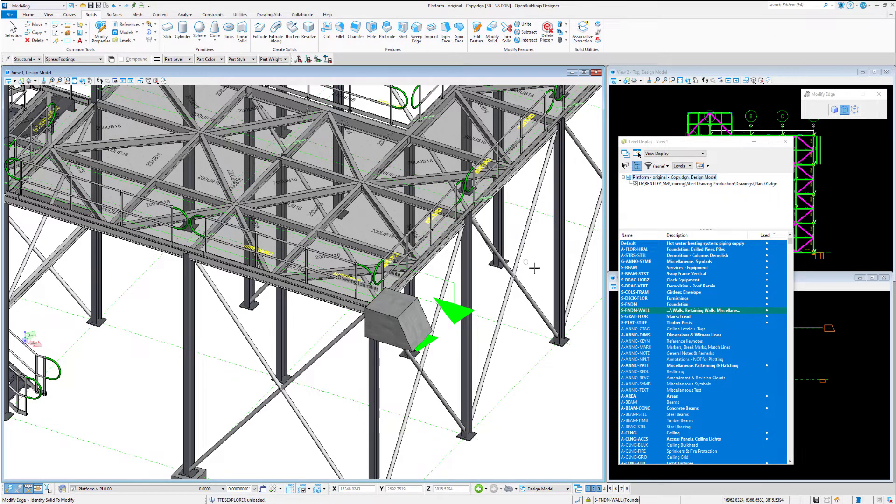
right_click(535, 268)
left_click(555, 275)
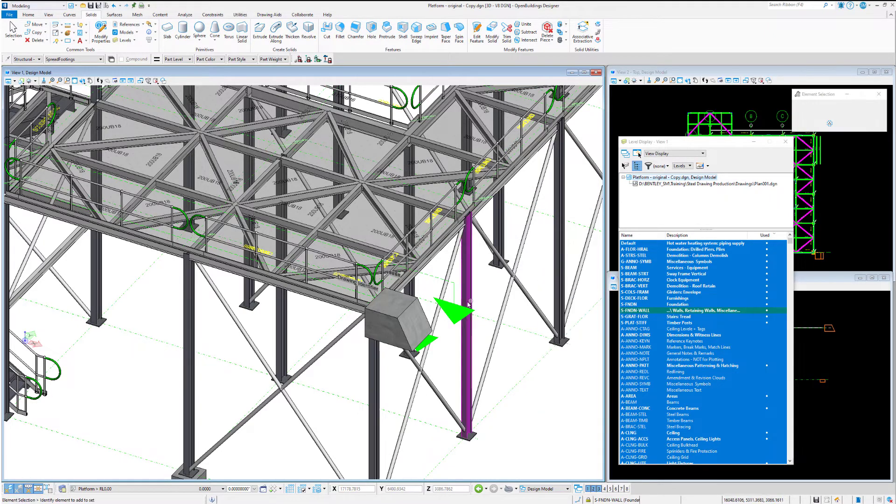
left_click(436, 342)
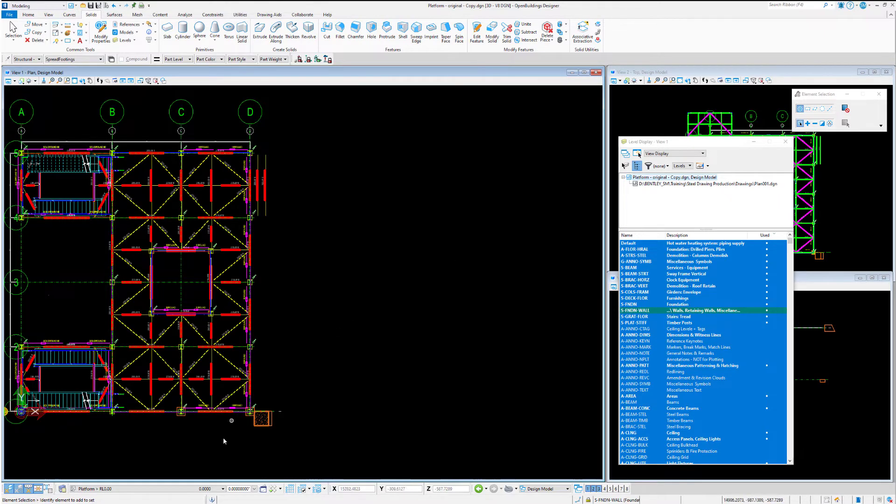
Zoom to the bottom-right footing, sort levels by Used, and toggle S-FNDN-CAIS off and on.
scroll(260, 436, "up", 6)
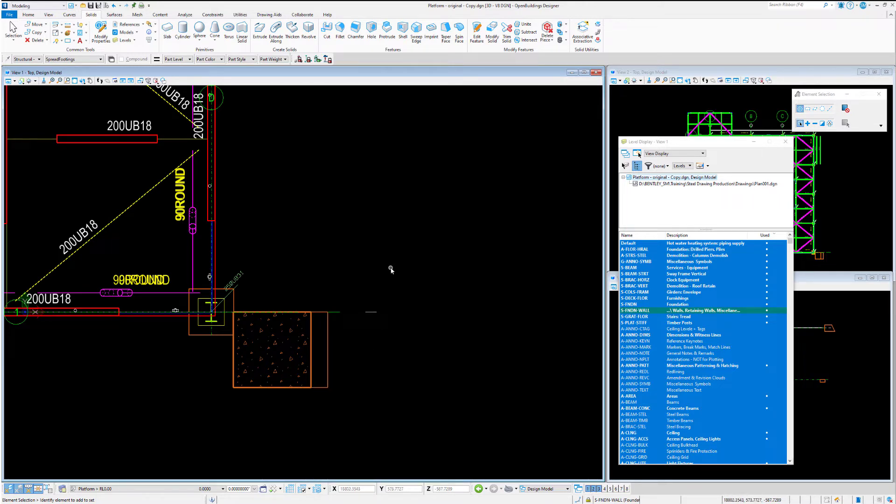
left_click(774, 237)
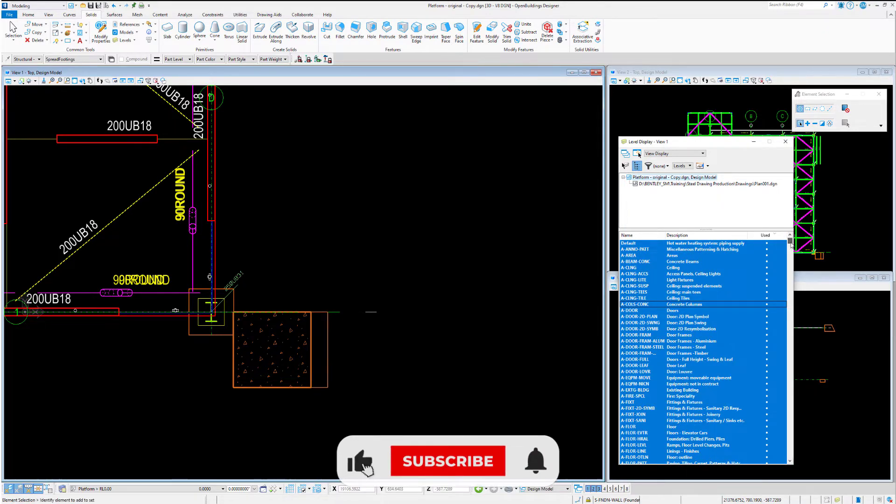
left_click_drag(790, 245, 786, 298)
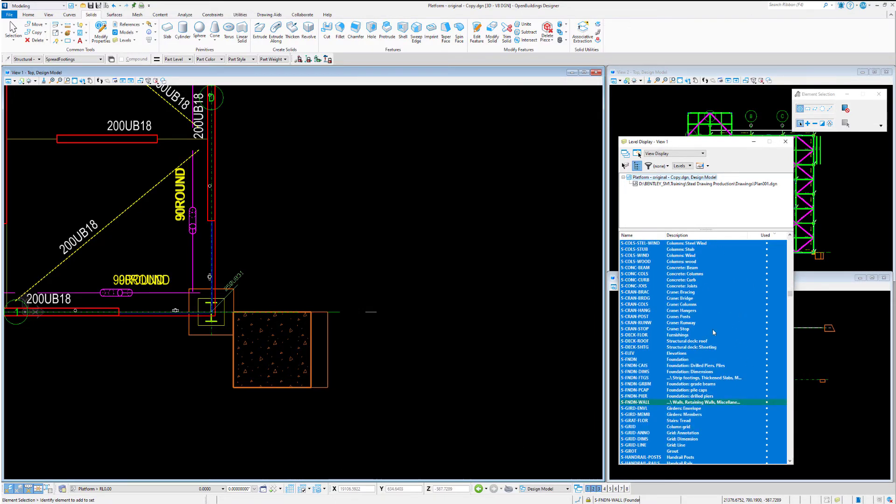
left_click(638, 366)
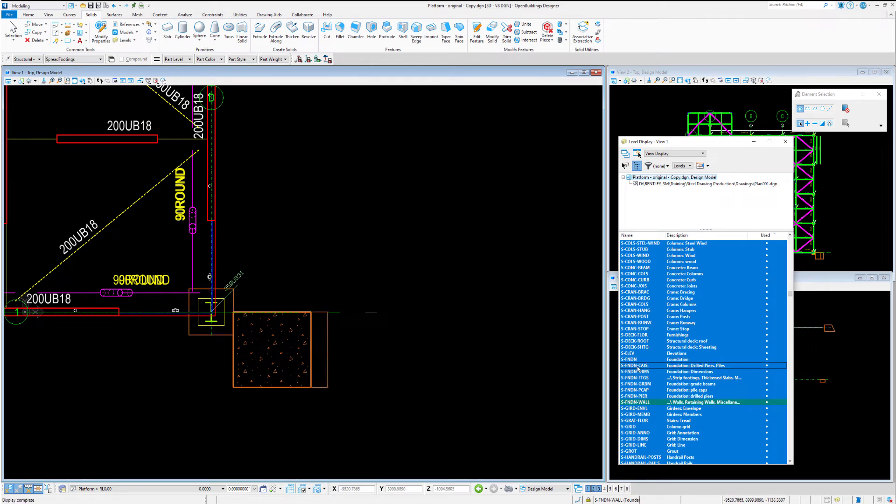
left_click(637, 366)
left_click(638, 366)
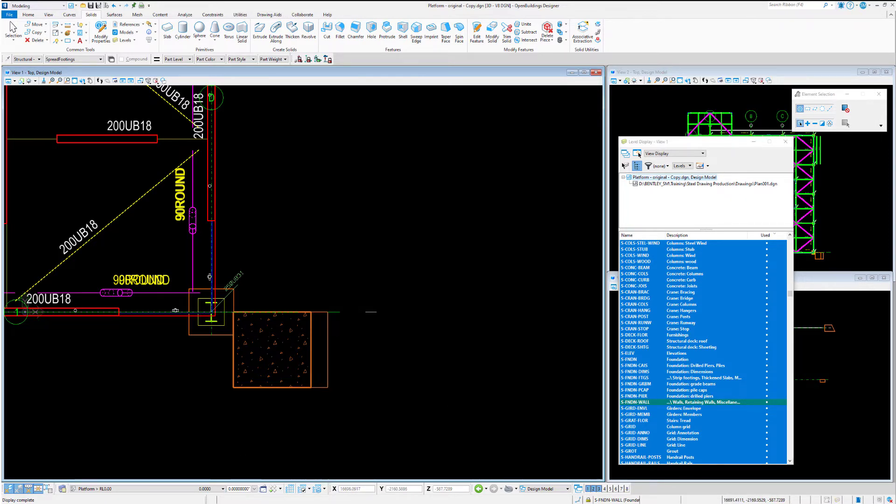
Switch to Plan001.dgn, zoom in, and list its attached reference Platform - original - Copy.dgn.
left_click(241, 481)
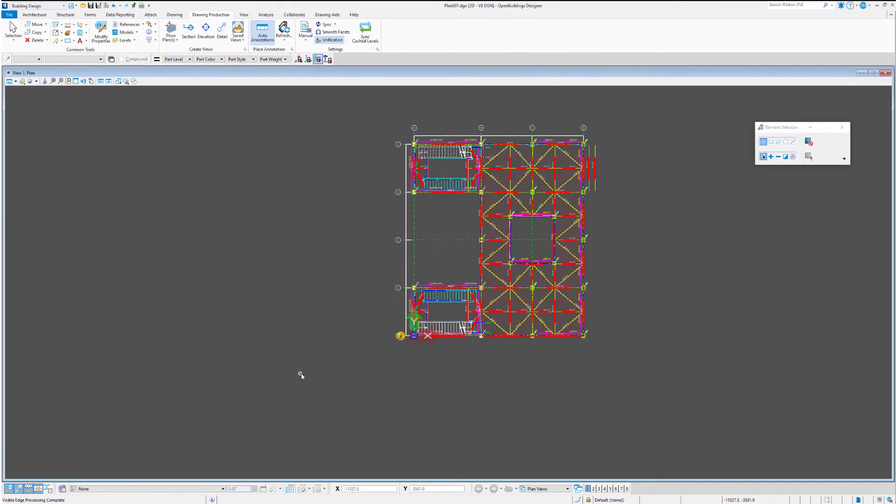
scroll(613, 200, "up", 2)
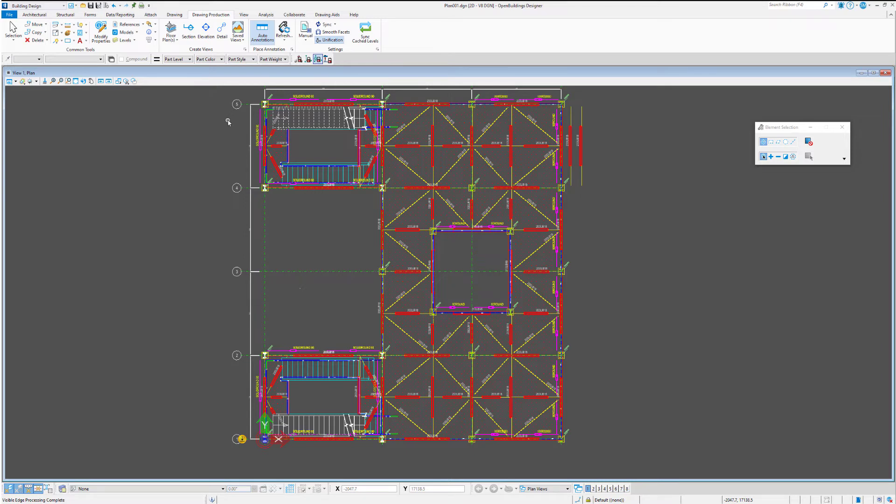
left_click(142, 25)
left_click(143, 34)
mouse_move(469, 132)
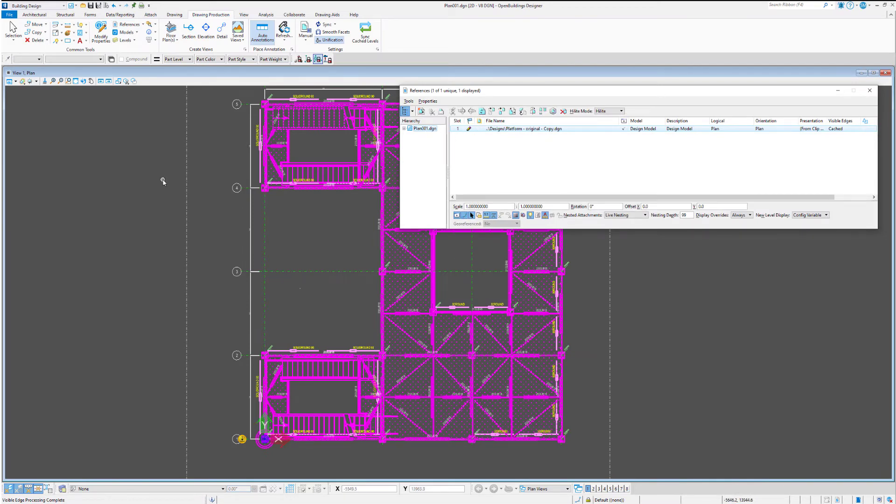
Close the References dialog and open Level Display for the plan view.
left_click(870, 91)
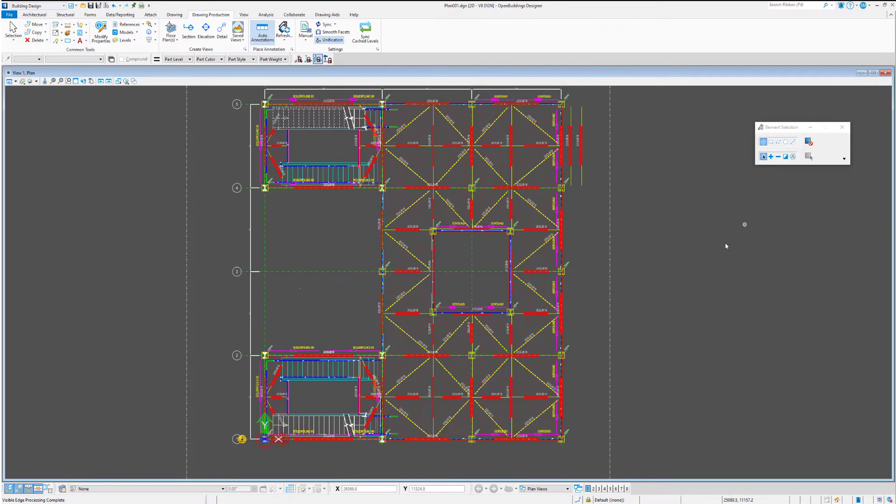
left_click(319, 25)
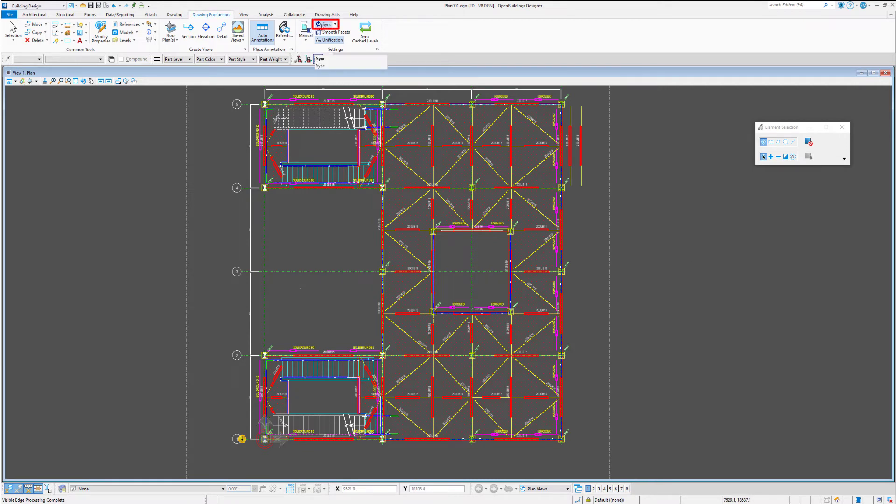
left_click(135, 40)
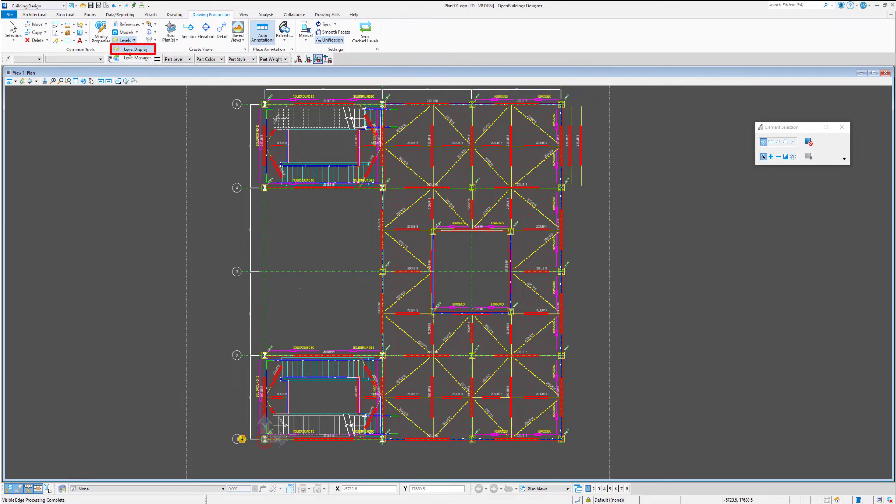
left_click(129, 49)
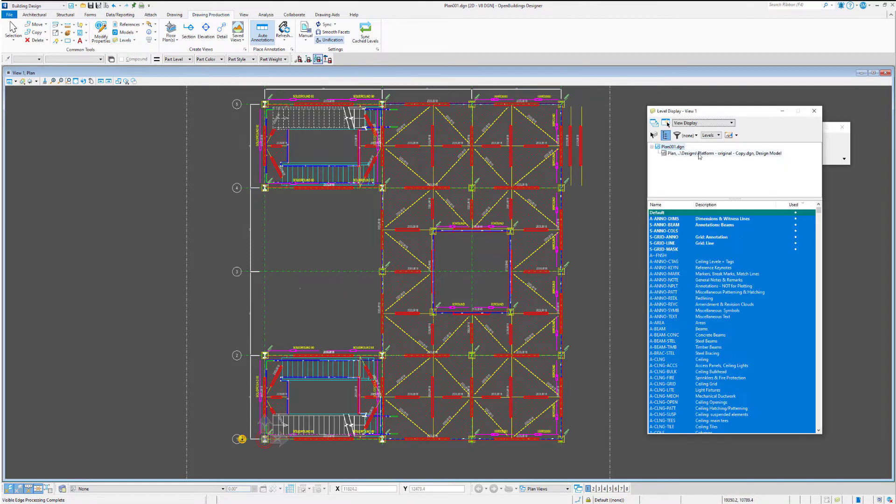
Select the platform reference's levels and reload the drawing via Sync > Reload.
left_click(699, 154)
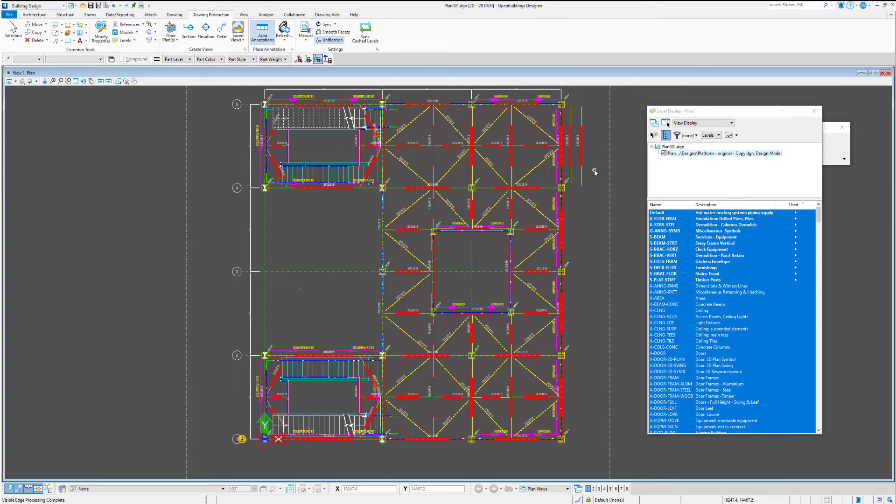
left_click(334, 24)
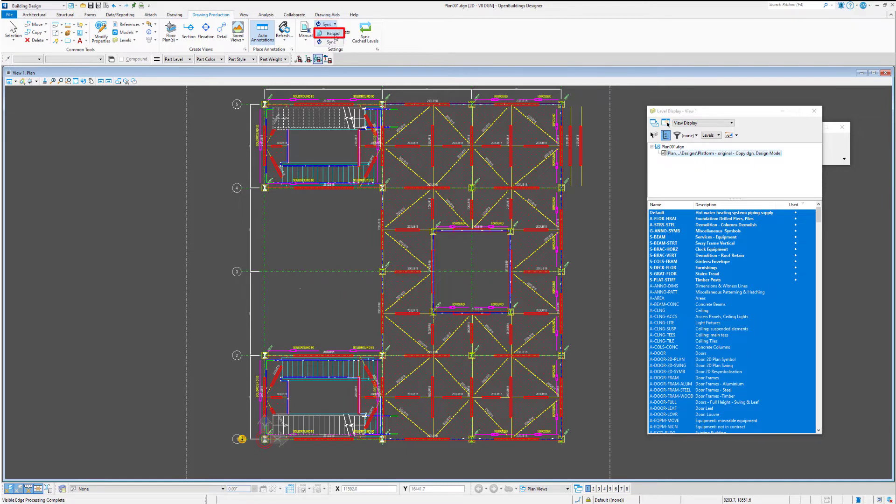
left_click(333, 33)
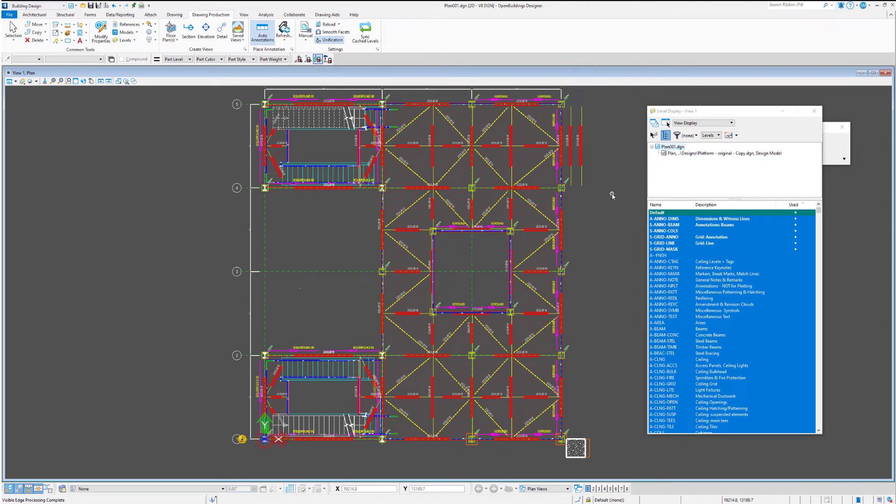
Pan the whole spread footing into view and inspect its edges' element info.
scroll(561, 467, "up", 5)
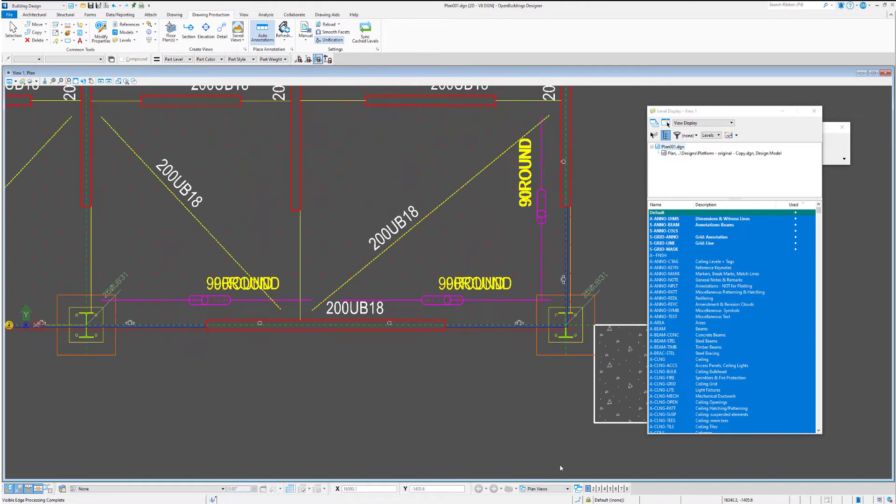
mouse_move(542, 357)
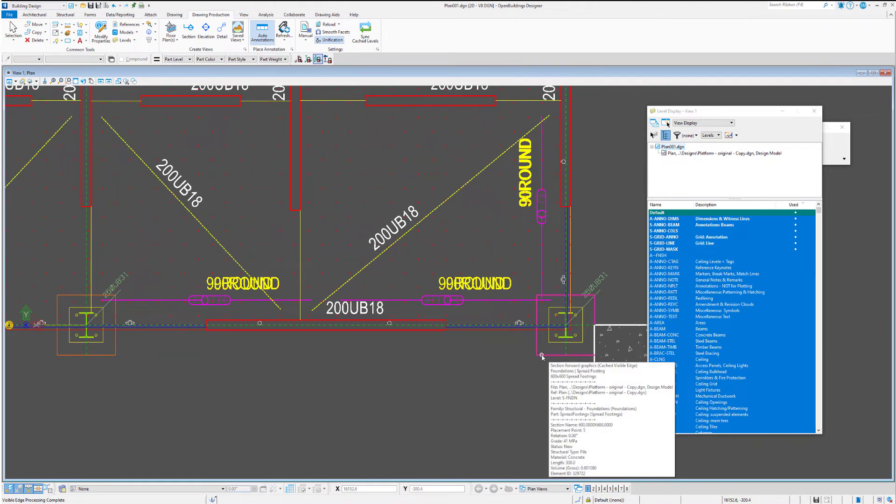
middle_click_drag(542, 357, 396, 352)
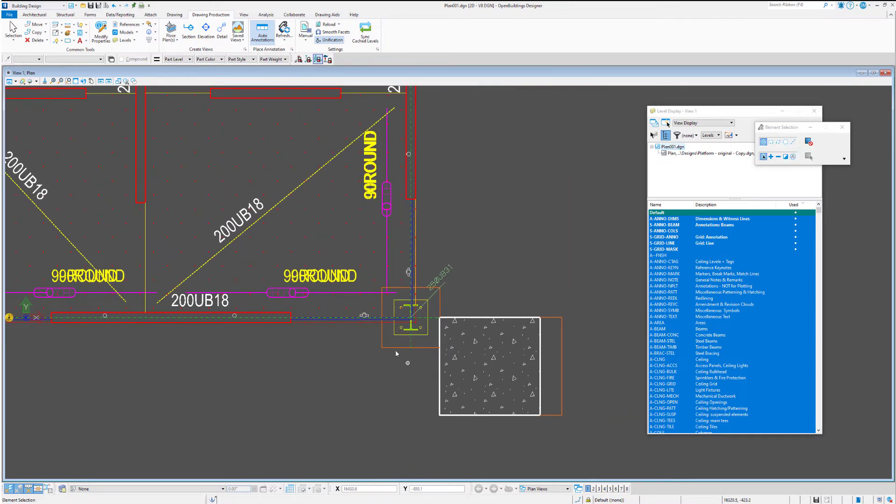
mouse_move(393, 348)
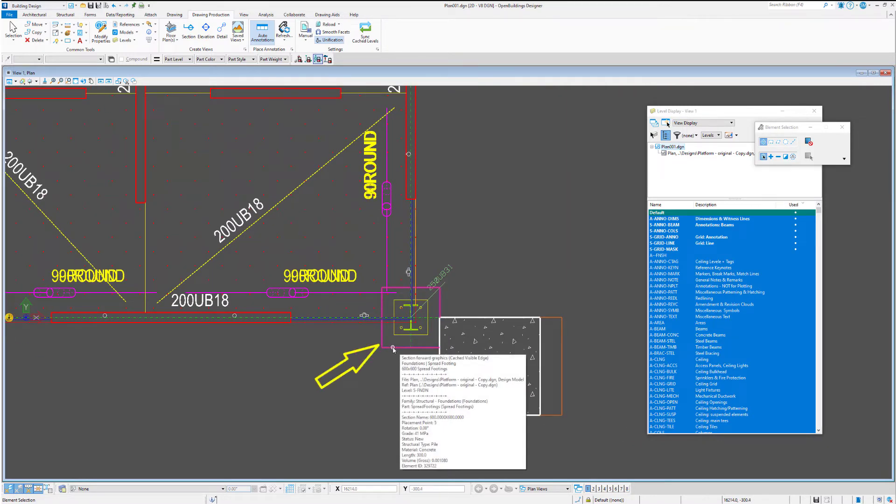
mouse_move(524, 416)
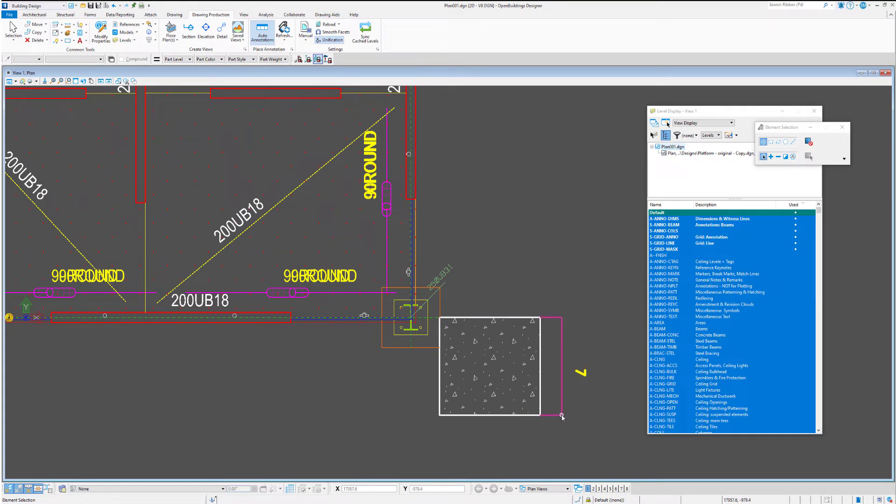
mouse_move(562, 416)
List the referenced Platform model's levels and bring up the Family/Part Editor.
left_click(802, 206)
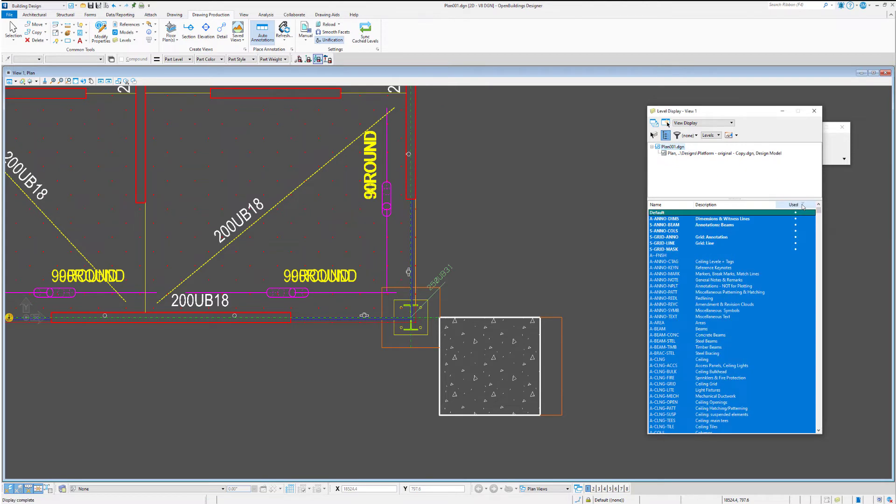
left_click(802, 206)
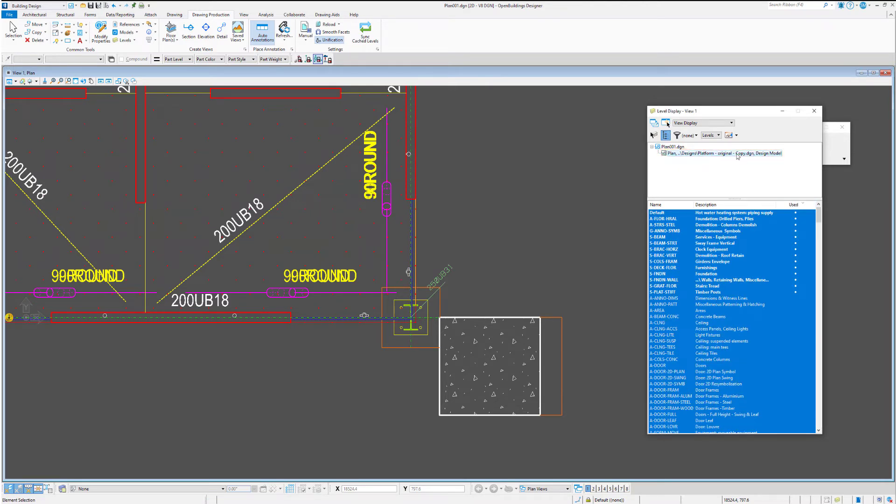
left_click(112, 59)
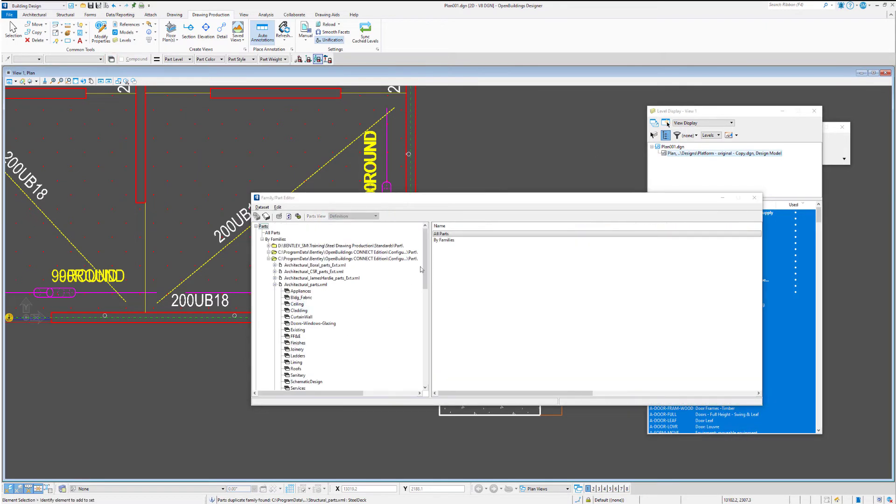
Select the Unifier Foundations part under Structural - Foundations in the Family/Part Editor.
left_click_drag(424, 254, 423, 349)
left_click(310, 297)
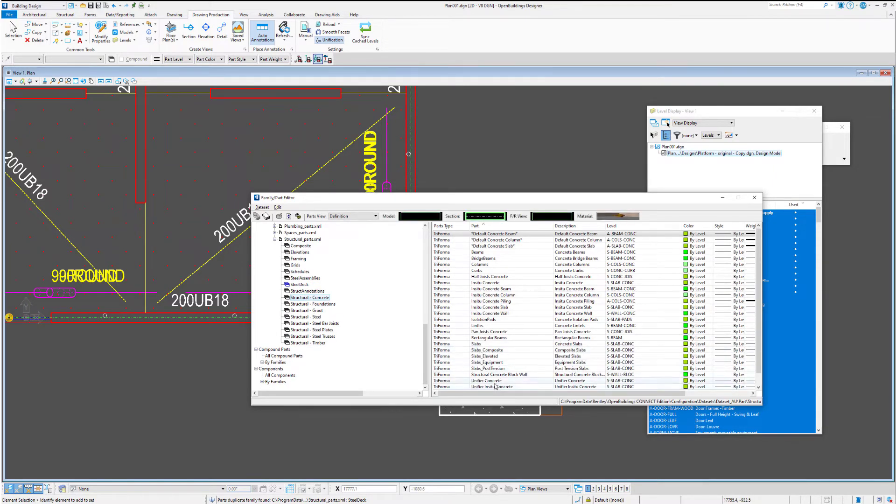
left_click(327, 305)
left_click(502, 375)
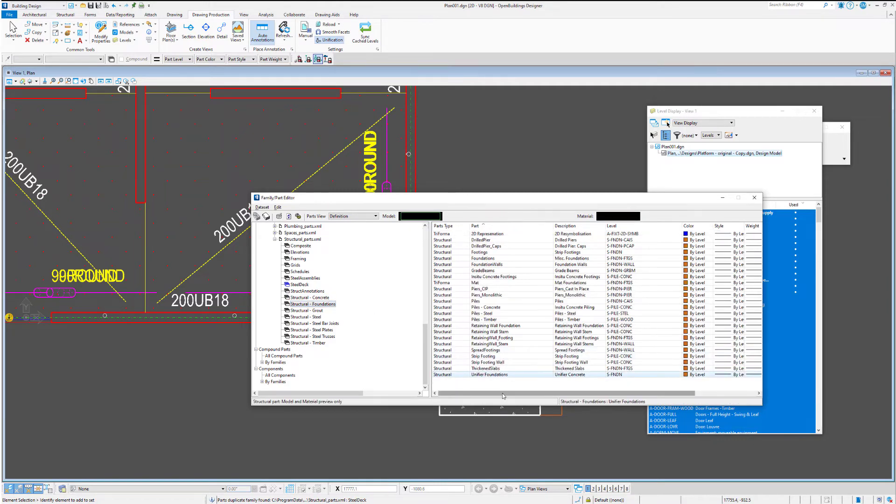
left_click_drag(556, 394, 616, 398)
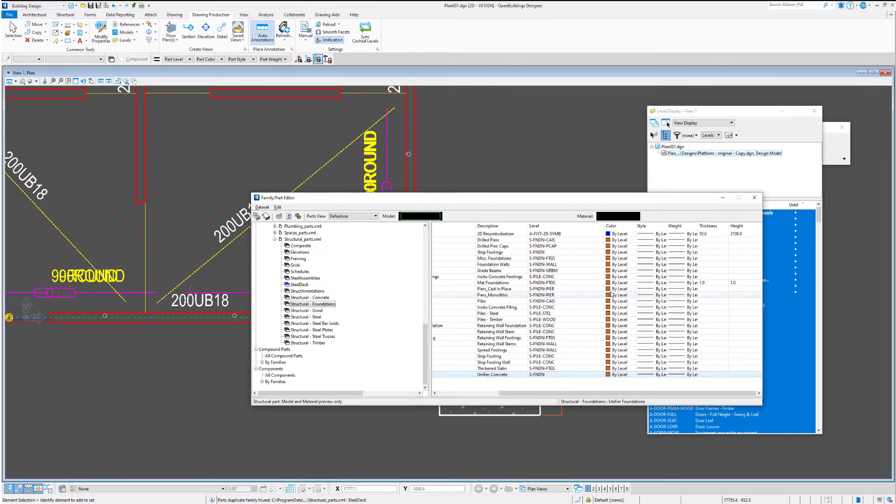
Review the parts' Drawing Symbology columns, then close the Family/Part Editor.
left_click(351, 216)
left_click(350, 224)
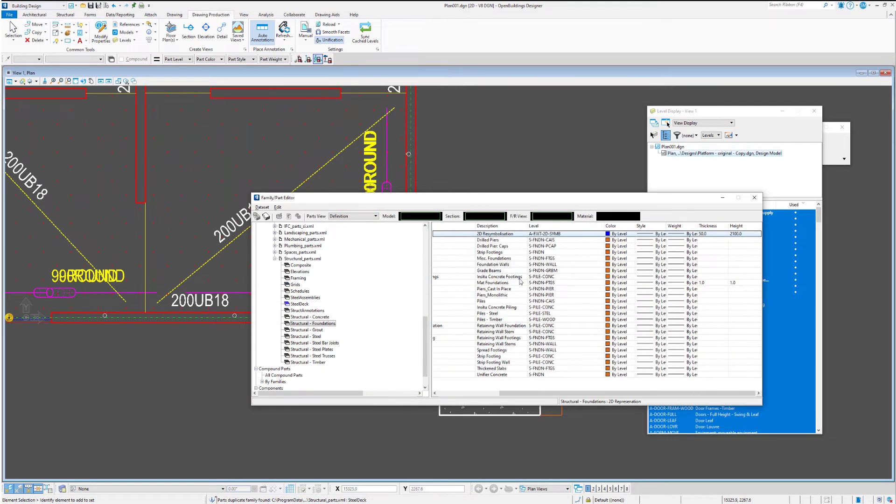
left_click(351, 217)
left_click(350, 224)
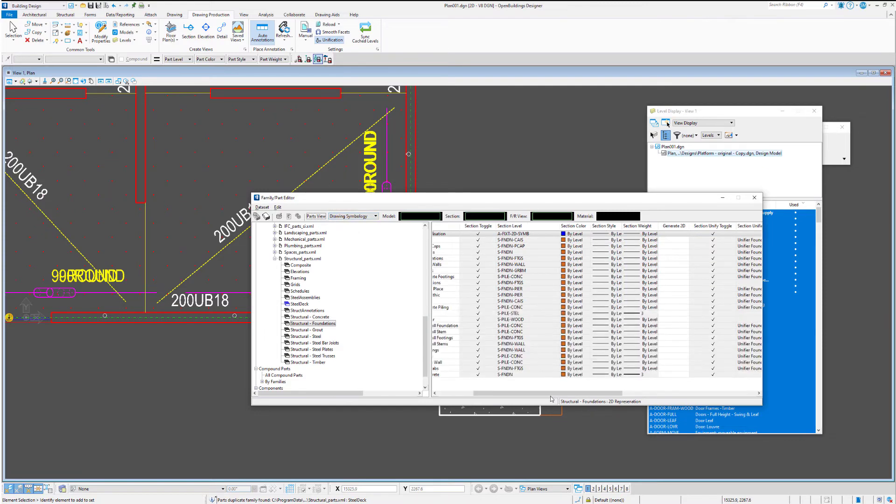
left_click_drag(552, 394, 673, 400)
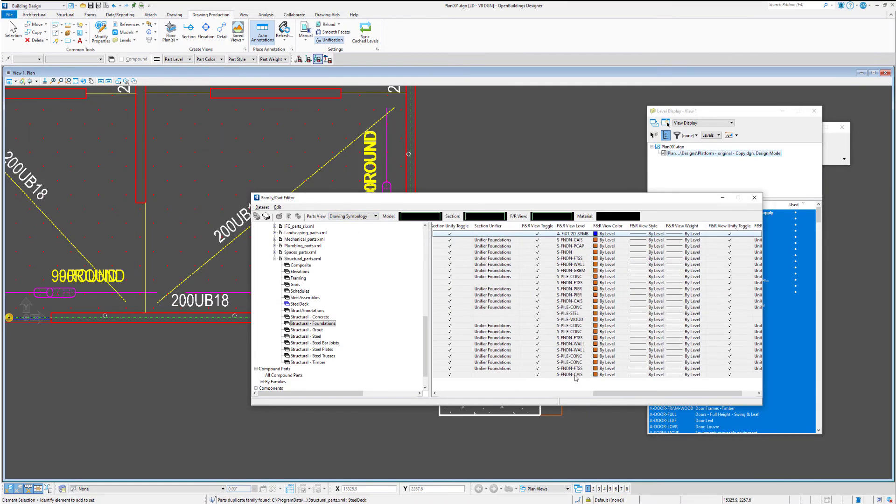
left_click(757, 201)
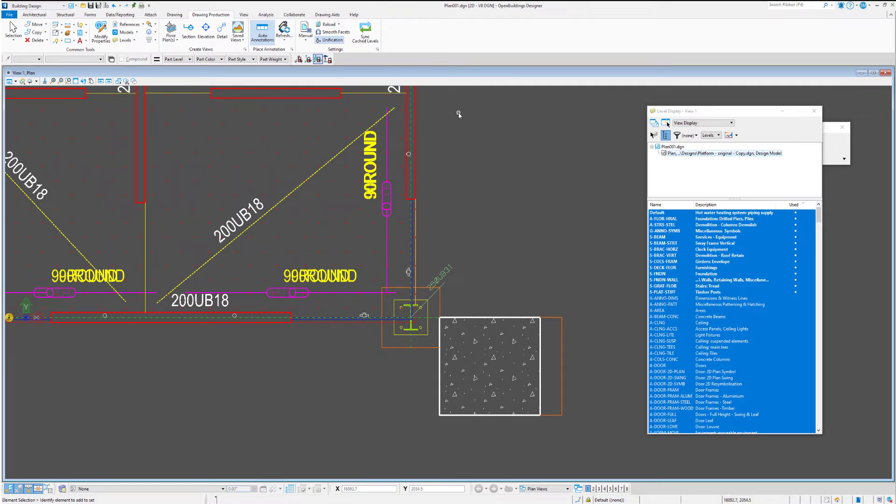
Sync cached levels into the drawing and relist the Platform reference's levels in Level Display.
left_click(369, 36)
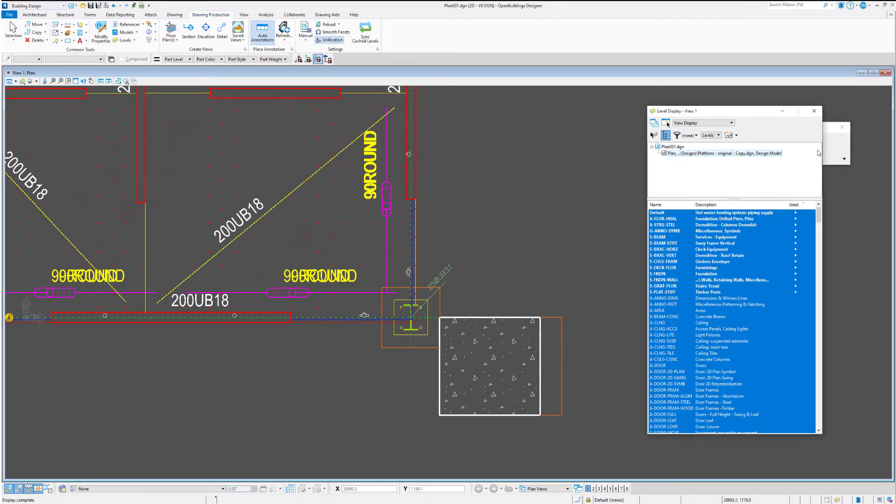
left_click(814, 111)
left_click(126, 40)
left_click(135, 50)
scroll(485, 192, "up", 2)
left_click(715, 154)
Turn off the S-FNDN-CAIS level and resync the drawing with the model.
scroll(513, 217, "down", 2)
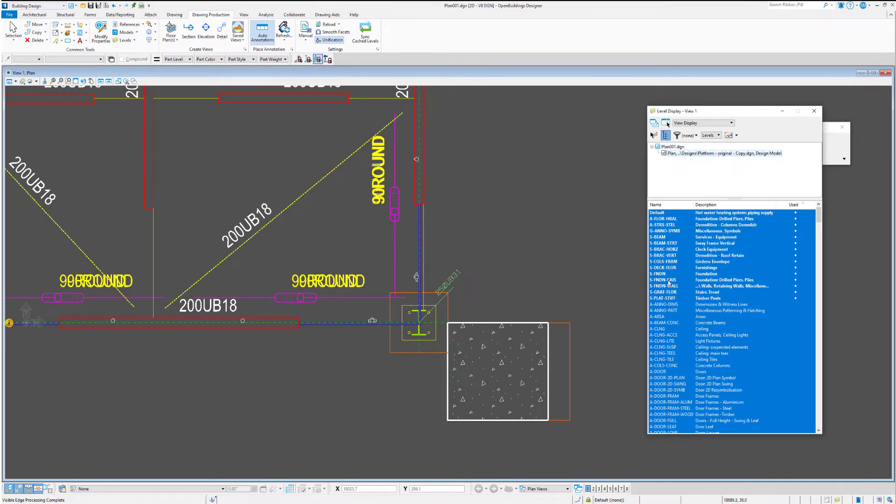
left_click(668, 280)
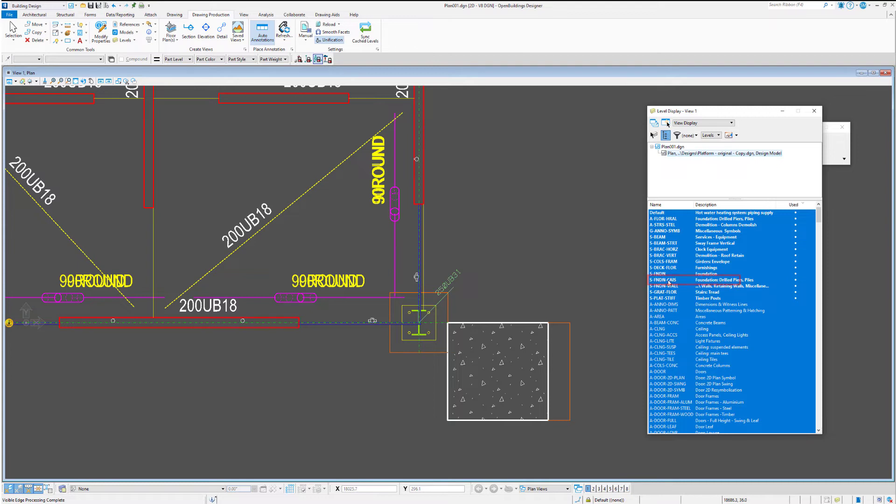
left_click(339, 24)
left_click(327, 32)
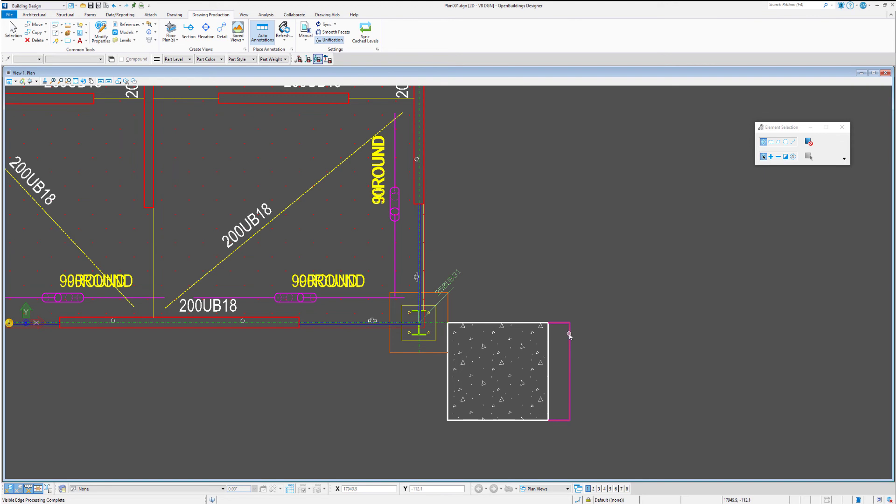
List the reference's levels, then apply Level Off - Forward/Reflected to the hatched footing.
left_click(133, 40)
left_click(134, 49)
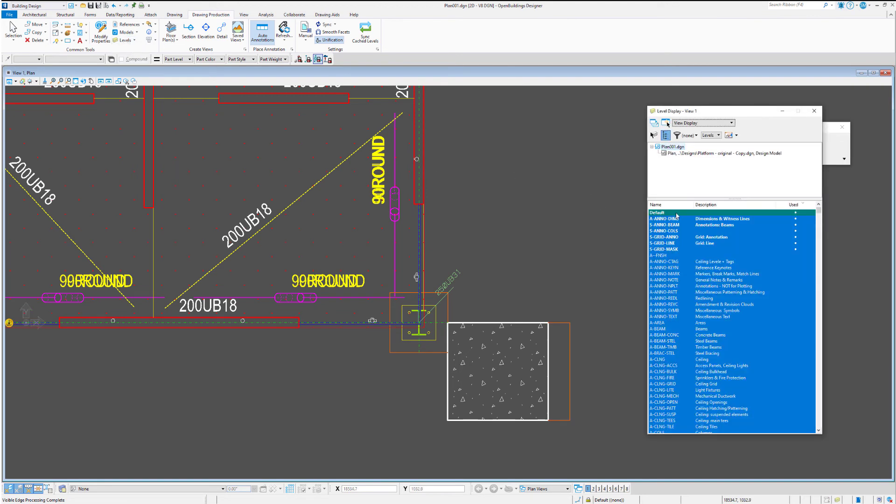
left_click(706, 154)
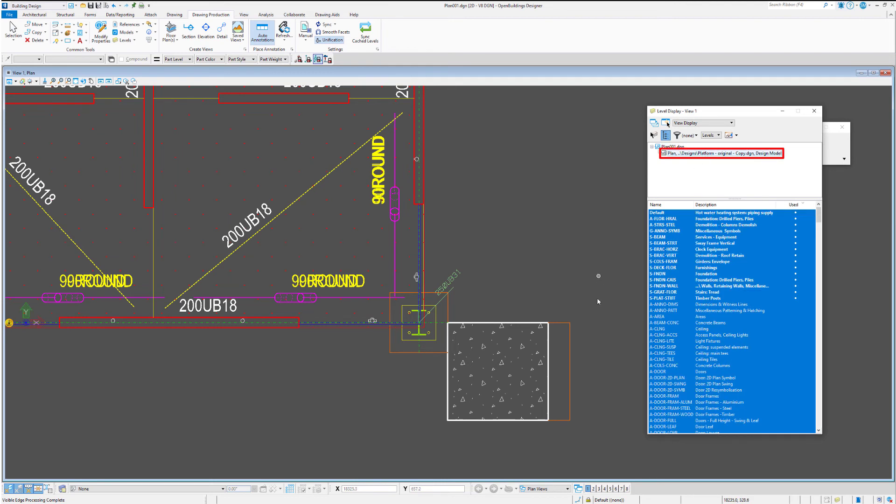
right_click(569, 331)
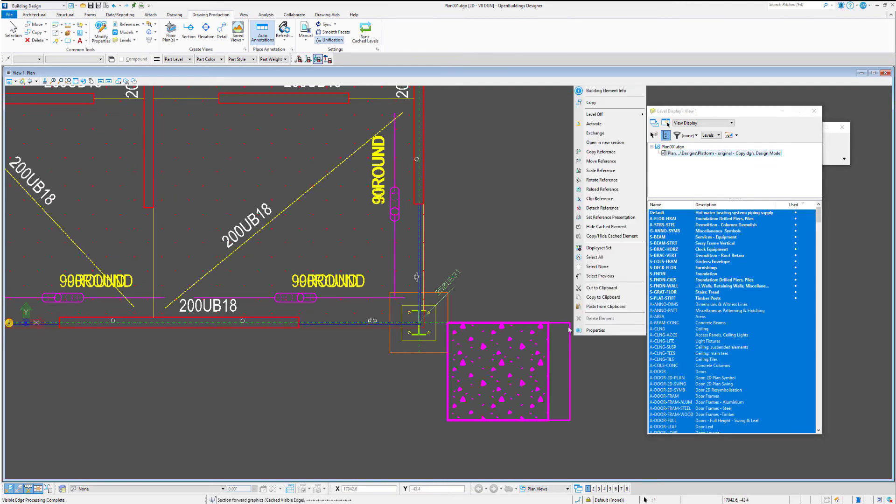
mouse_move(602, 119)
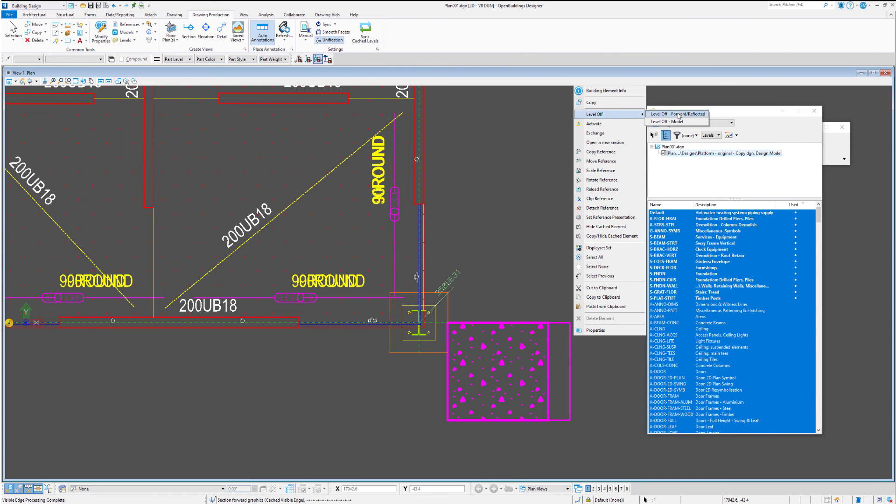
left_click(678, 115)
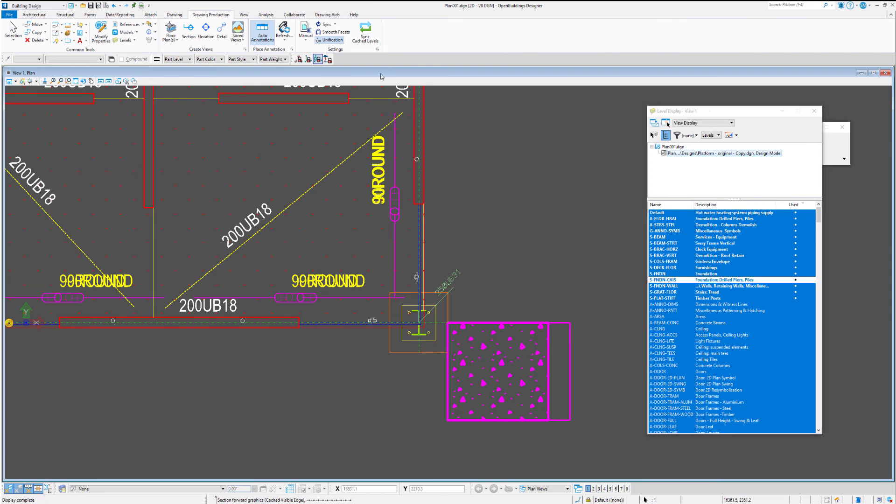